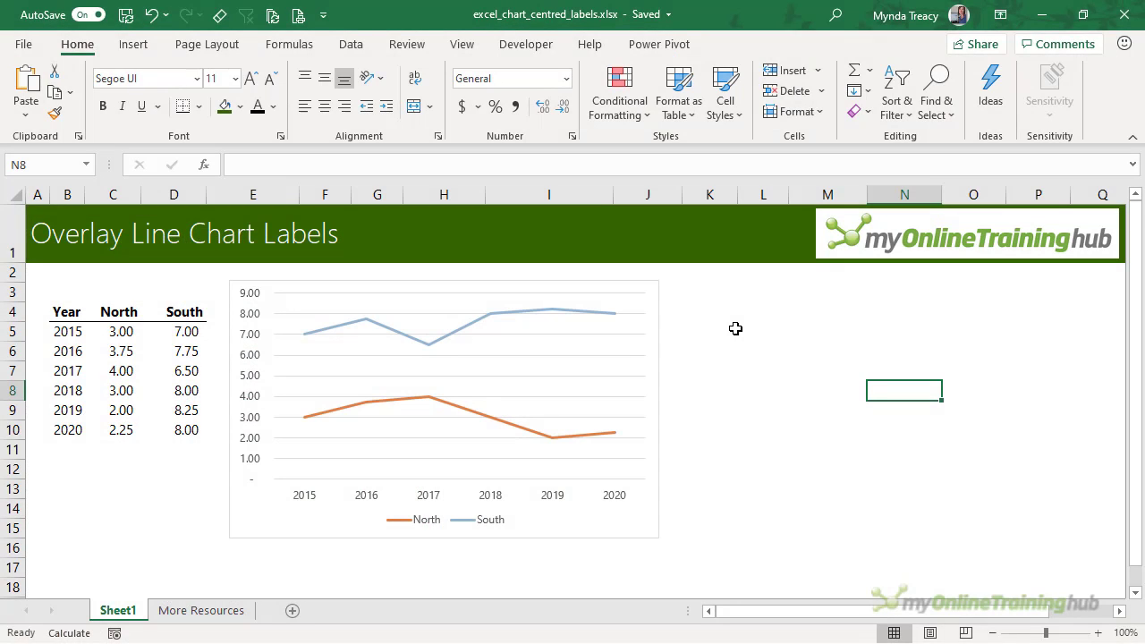
Add centred data labels to both chart lines and open Format Data Labels for the South series.
{"action": "left_click", "coordinate": [637, 284]}
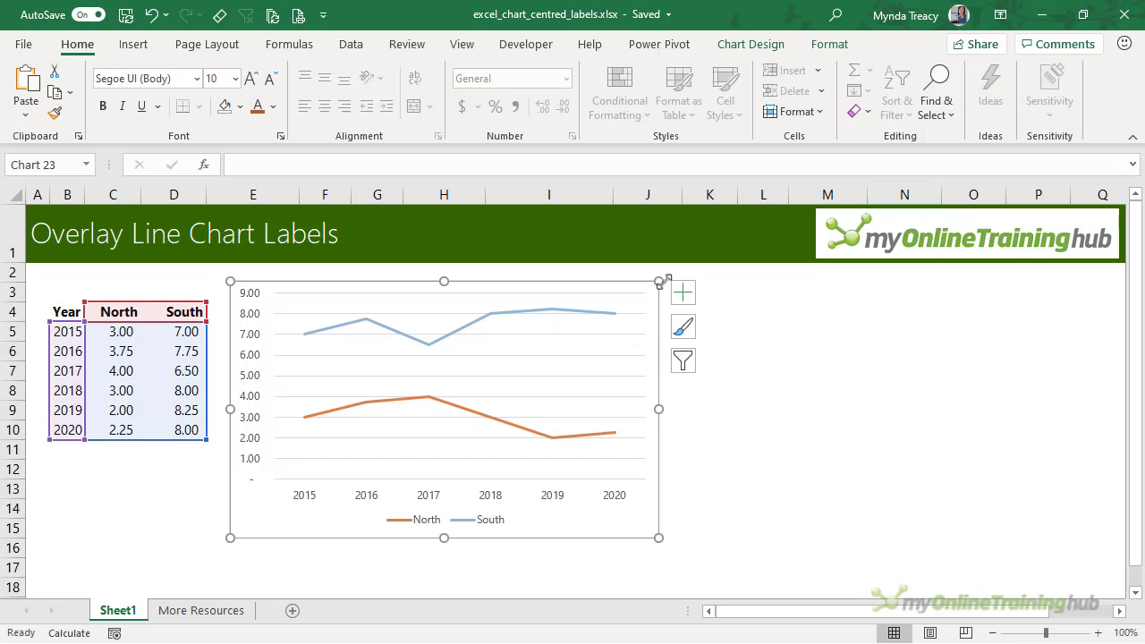
{"action": "left_click", "coordinate": [682, 292]}
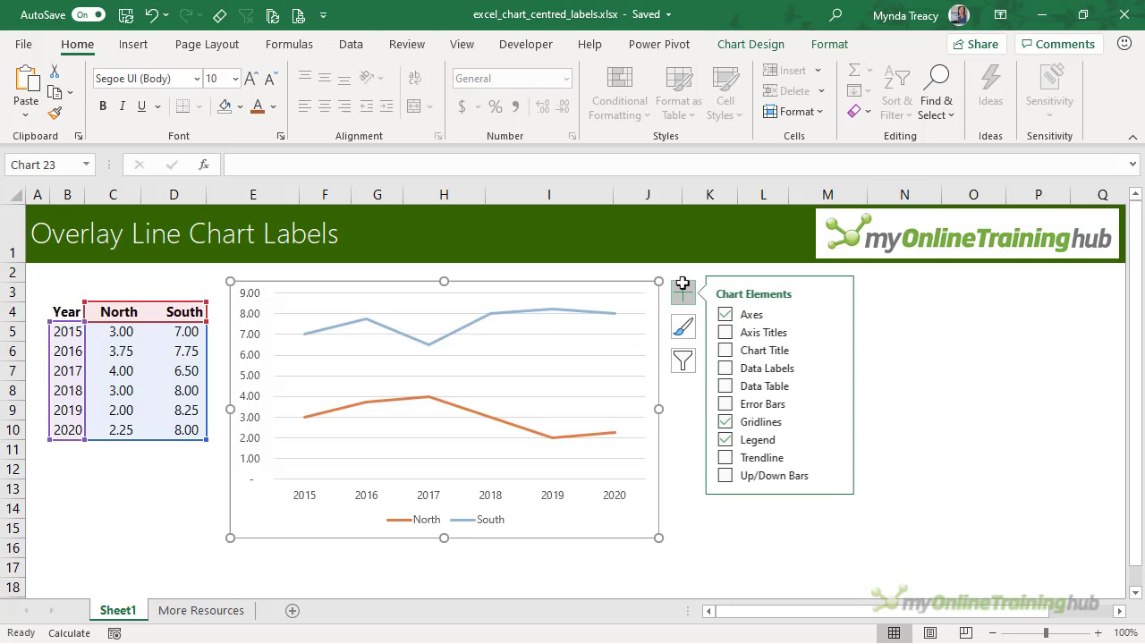
{"action": "left_click", "coordinate": [835, 366]}
{"action": "left_click", "coordinate": [900, 374]}
{"action": "left_click", "coordinate": [559, 311]}
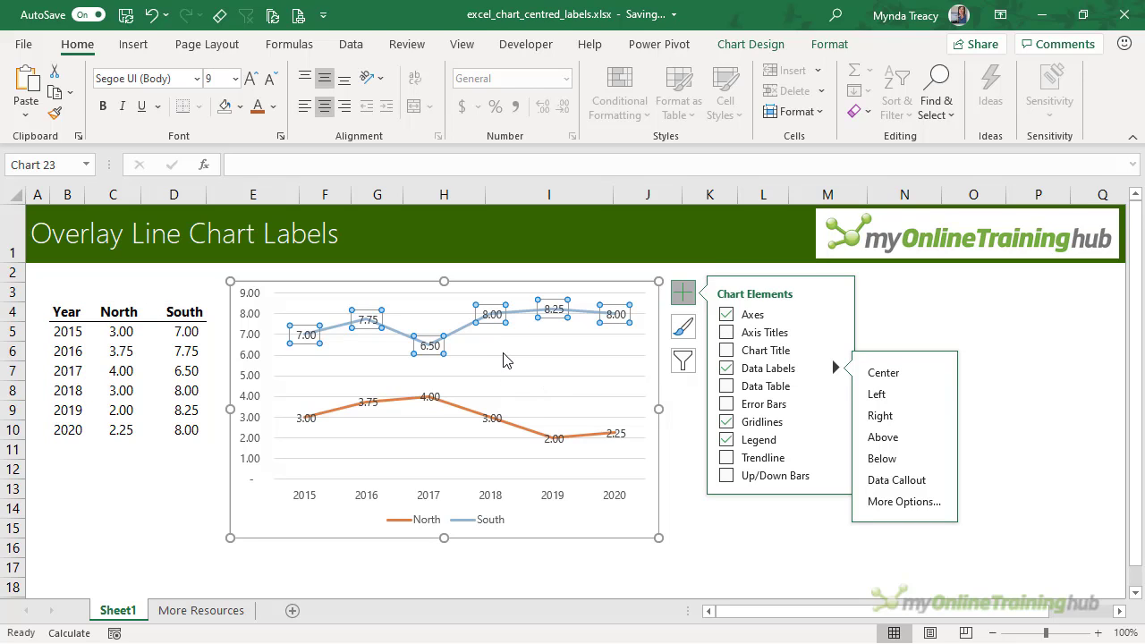
{"action": "key", "text": "ctrl+1"}
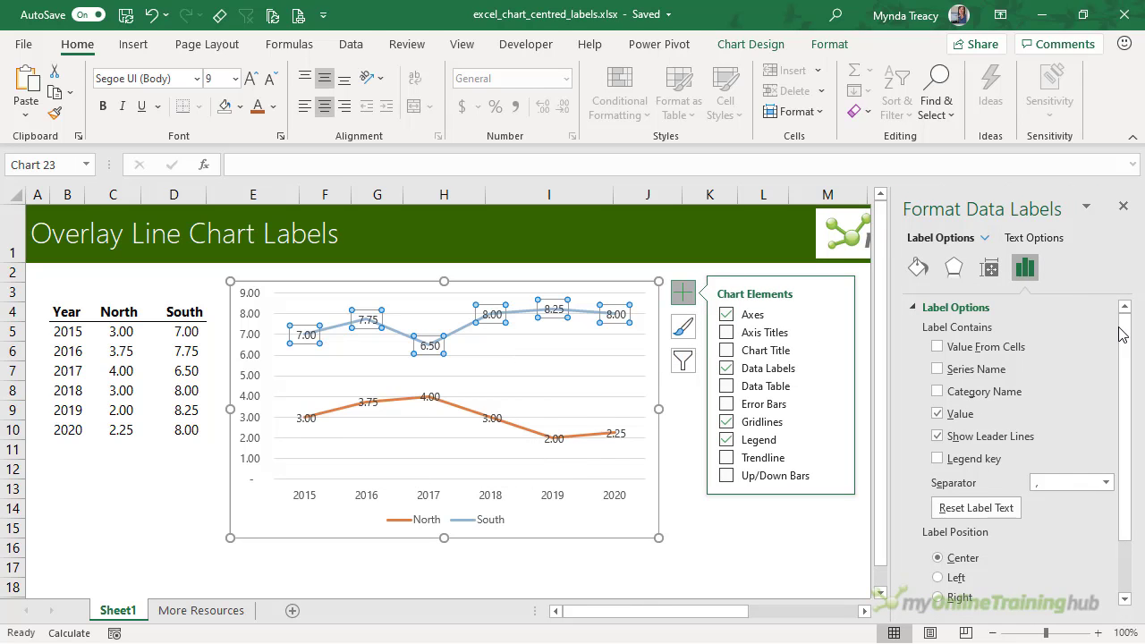
Give the South data labels a solid white background fill.
{"action": "left_click", "coordinate": [920, 270]}
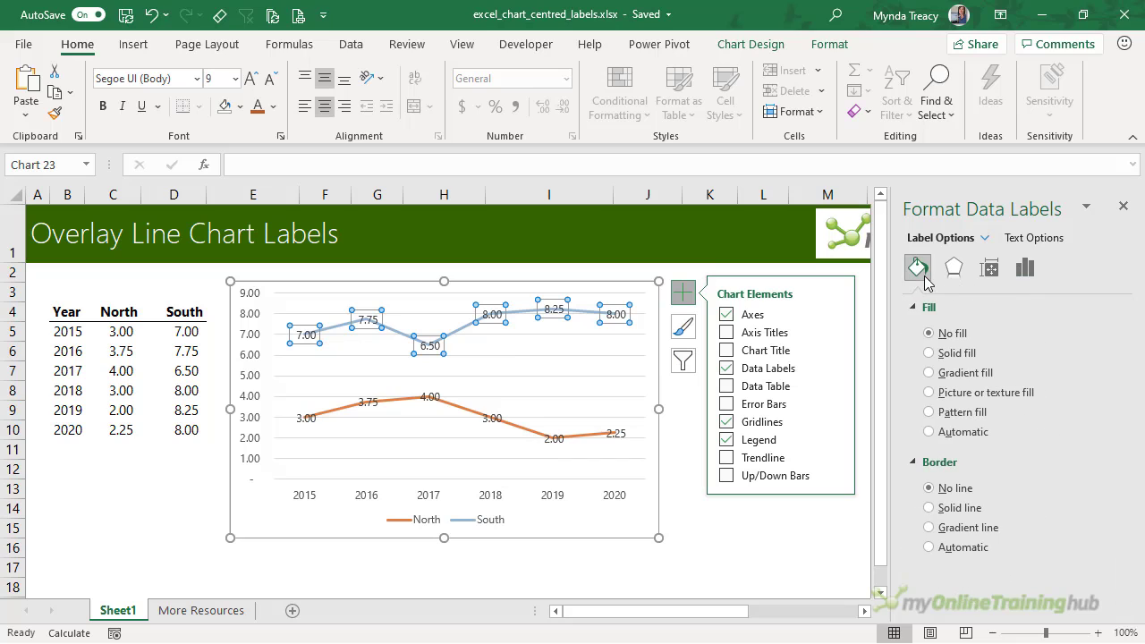
{"action": "left_click", "coordinate": [928, 352]}
{"action": "left_click", "coordinate": [1108, 467]}
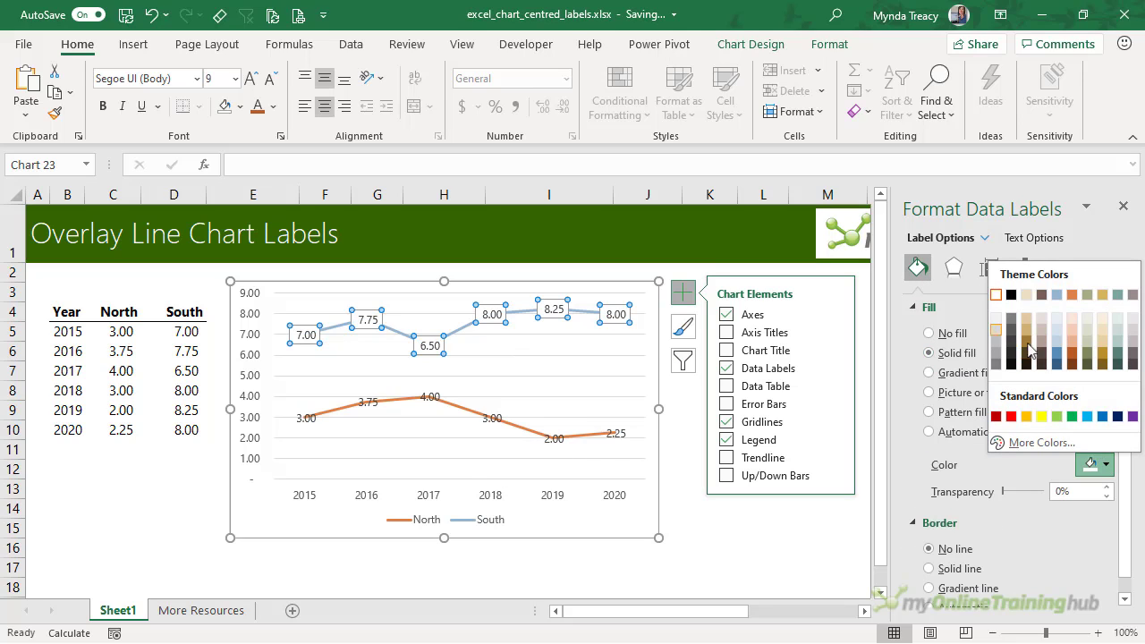
{"action": "left_click", "coordinate": [994, 297]}
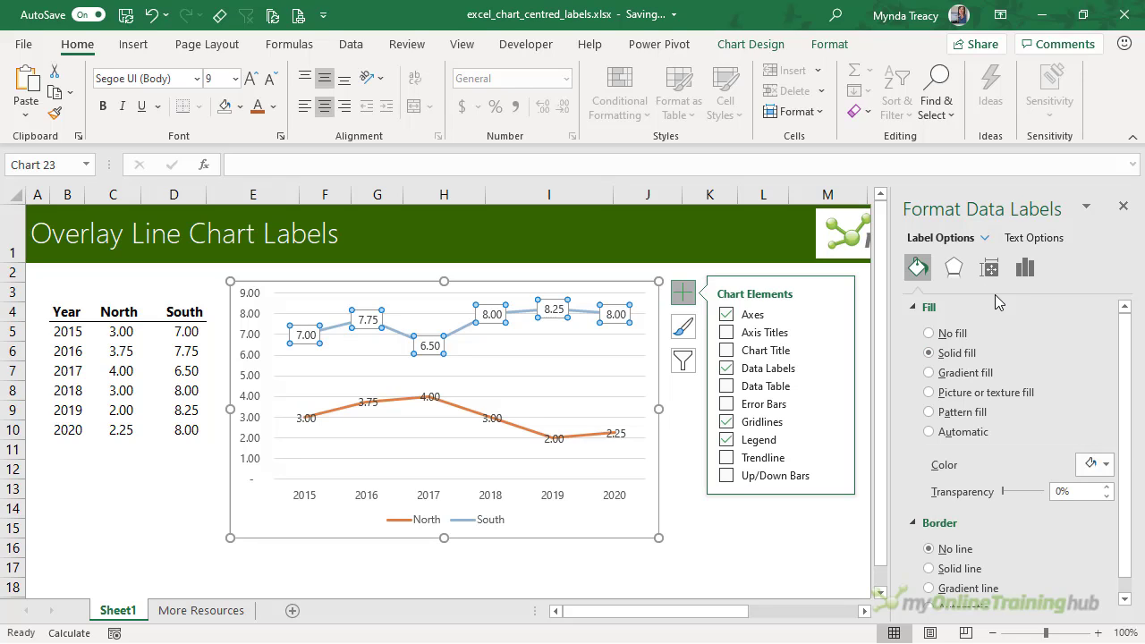
Colour the South label text darker blue-grey to match the South line.
{"action": "left_click", "coordinate": [1013, 238]}
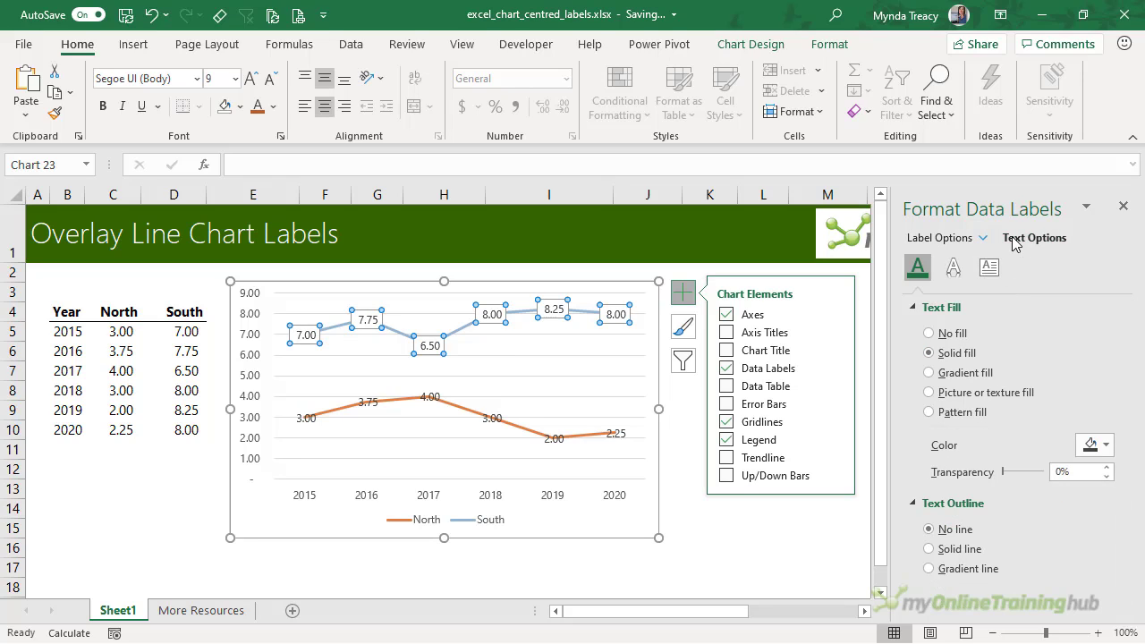
{"action": "left_click", "coordinate": [1106, 445]}
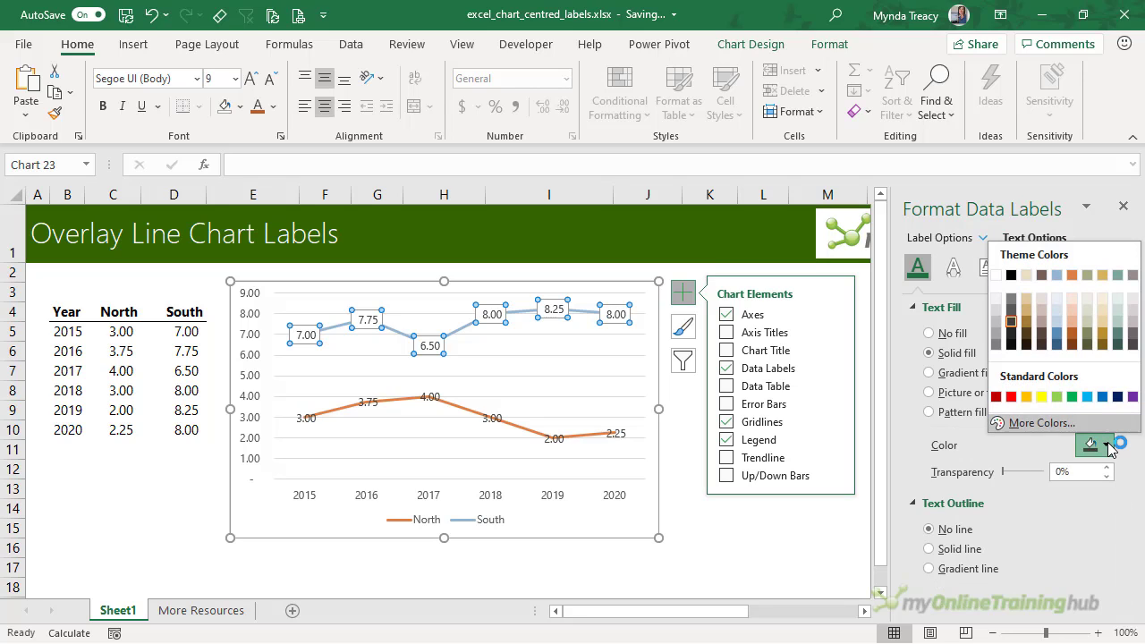
{"action": "left_click", "coordinate": [1060, 295]}
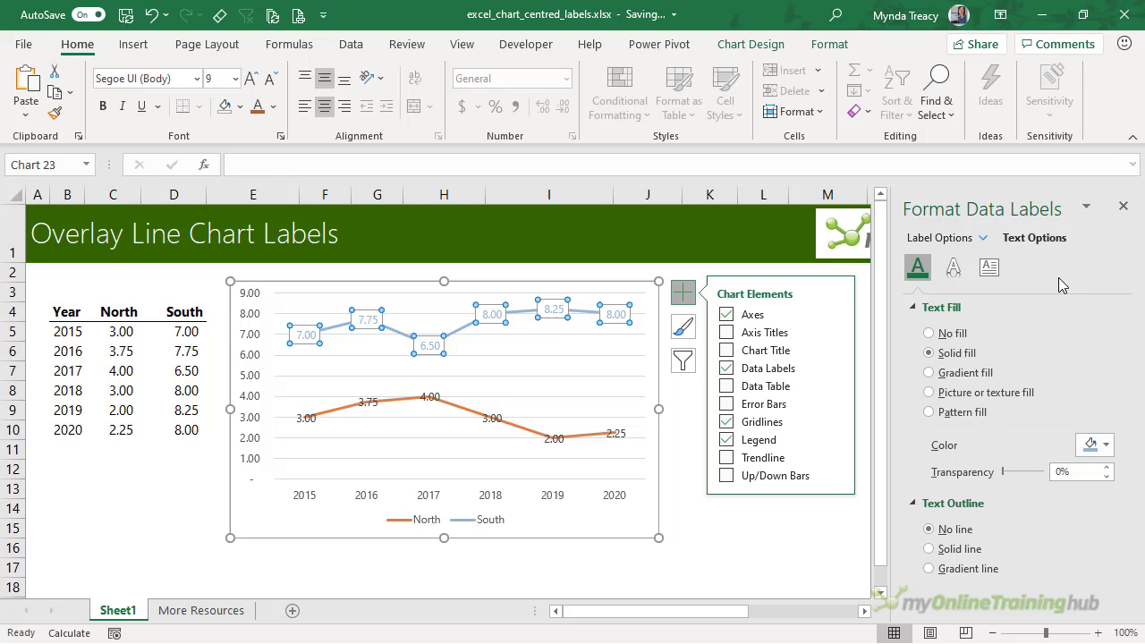
{"action": "left_click", "coordinate": [1096, 445]}
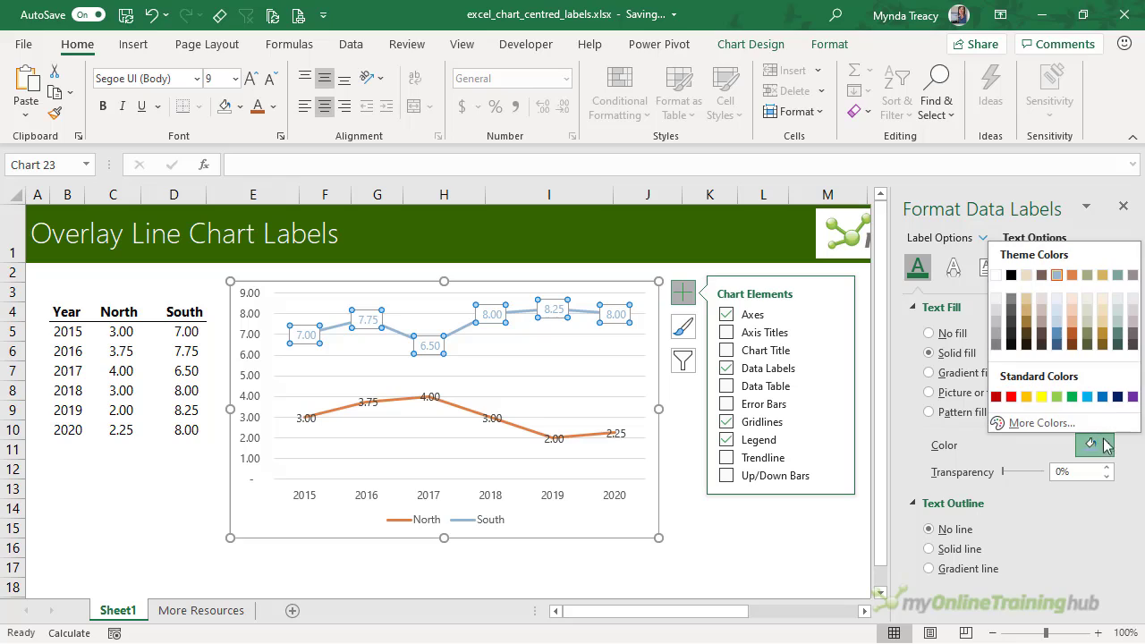
{"action": "left_click", "coordinate": [1056, 330]}
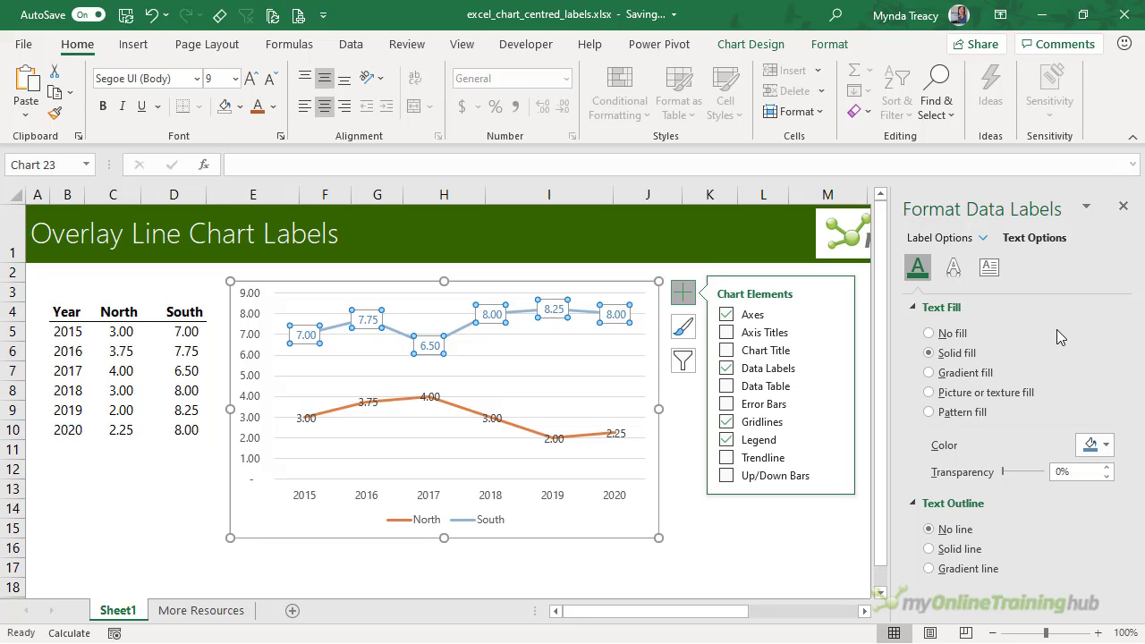
{"action": "left_click", "coordinate": [546, 370]}
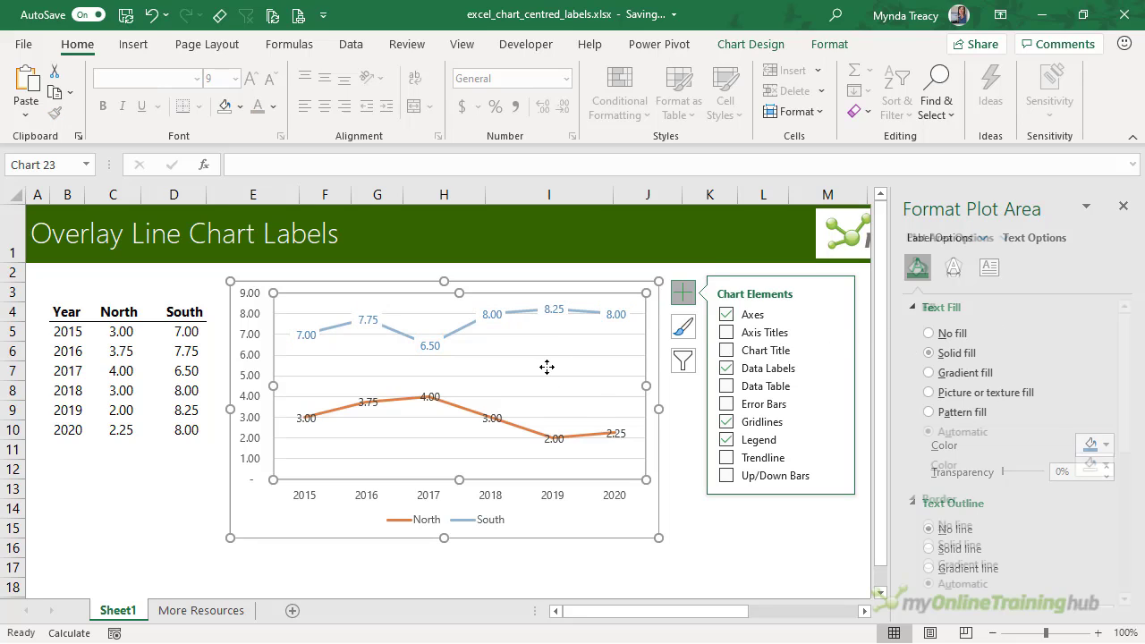
Give the North data labels a solid white background fill.
{"action": "left_click", "coordinate": [497, 416]}
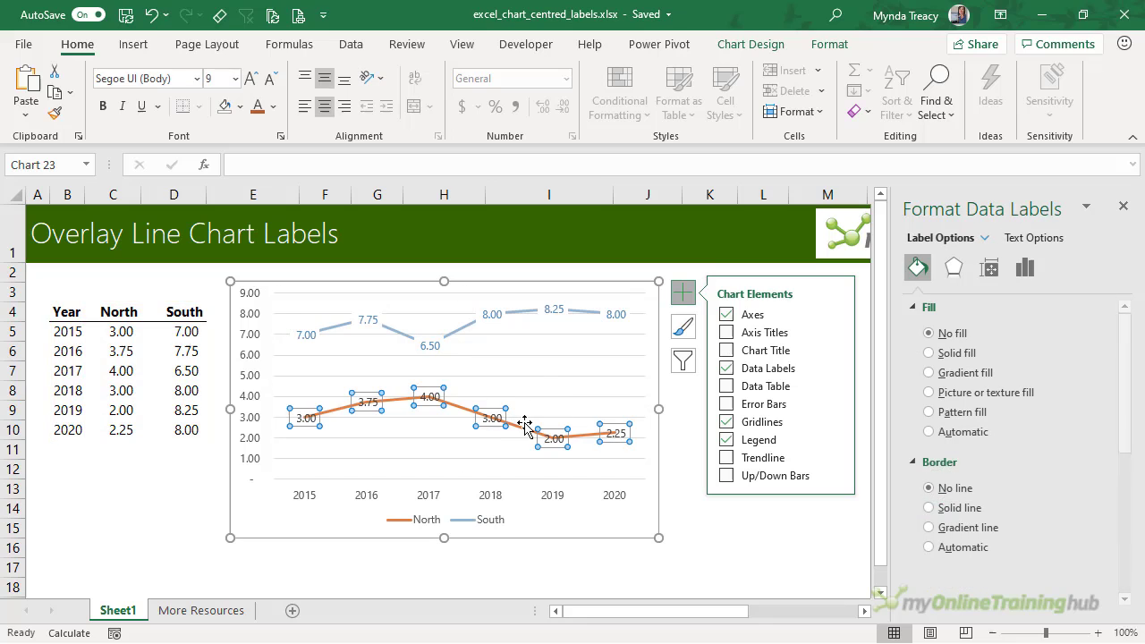
{"action": "left_click", "coordinate": [952, 354]}
{"action": "left_click", "coordinate": [1105, 464]}
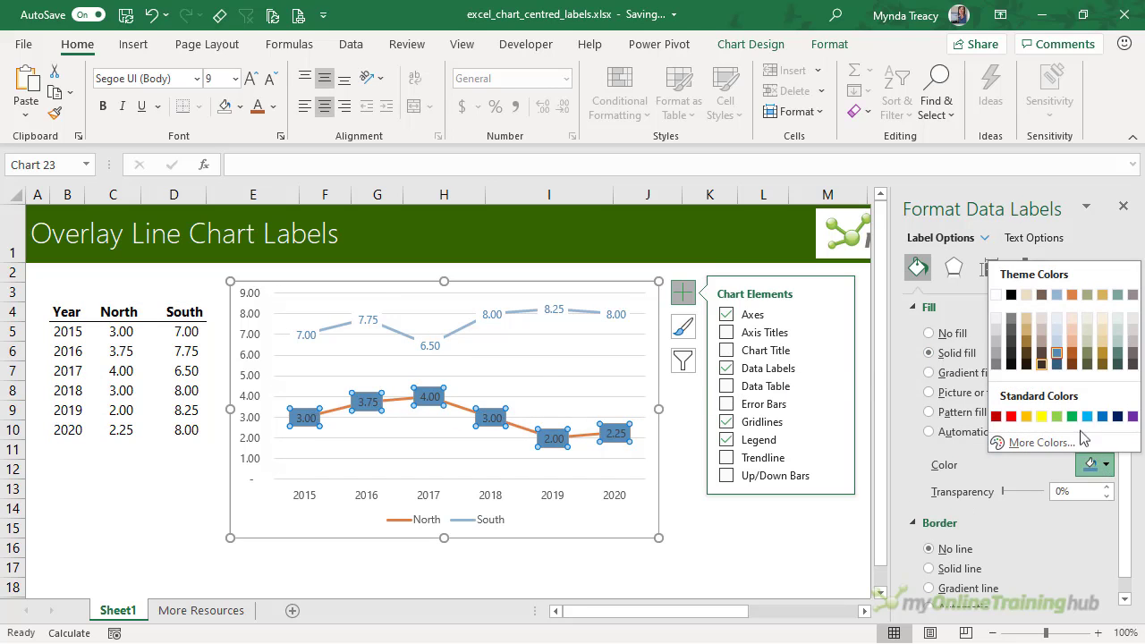
{"action": "left_click", "coordinate": [997, 295]}
Colour the North label text orange to match the North line.
{"action": "left_click", "coordinate": [1030, 247]}
{"action": "left_click", "coordinate": [1107, 445]}
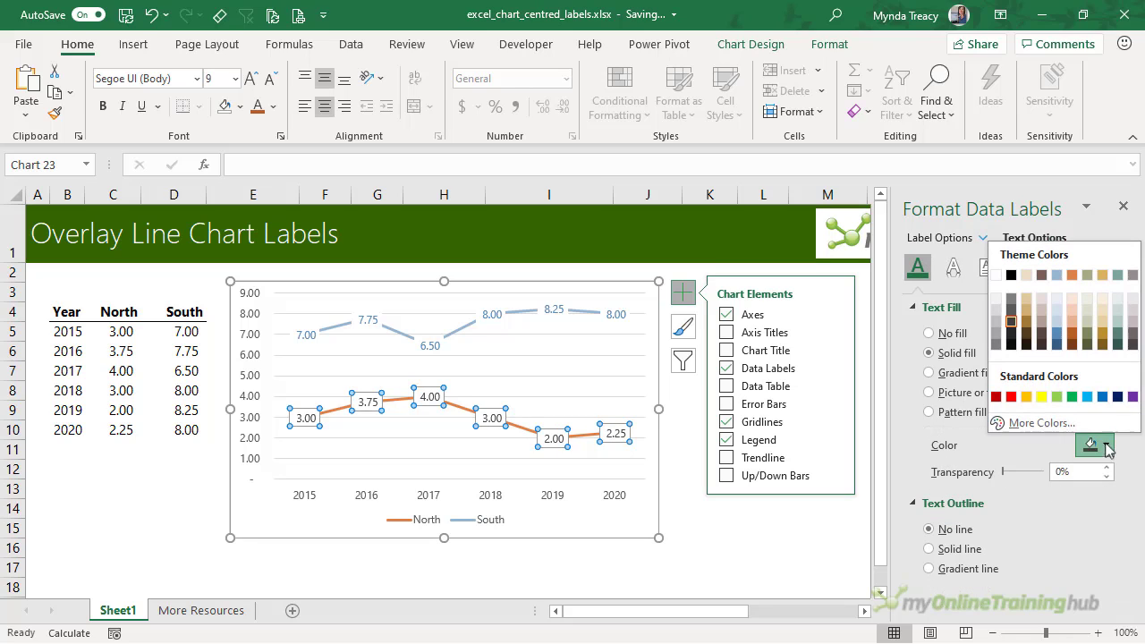
{"action": "left_click", "coordinate": [1072, 334]}
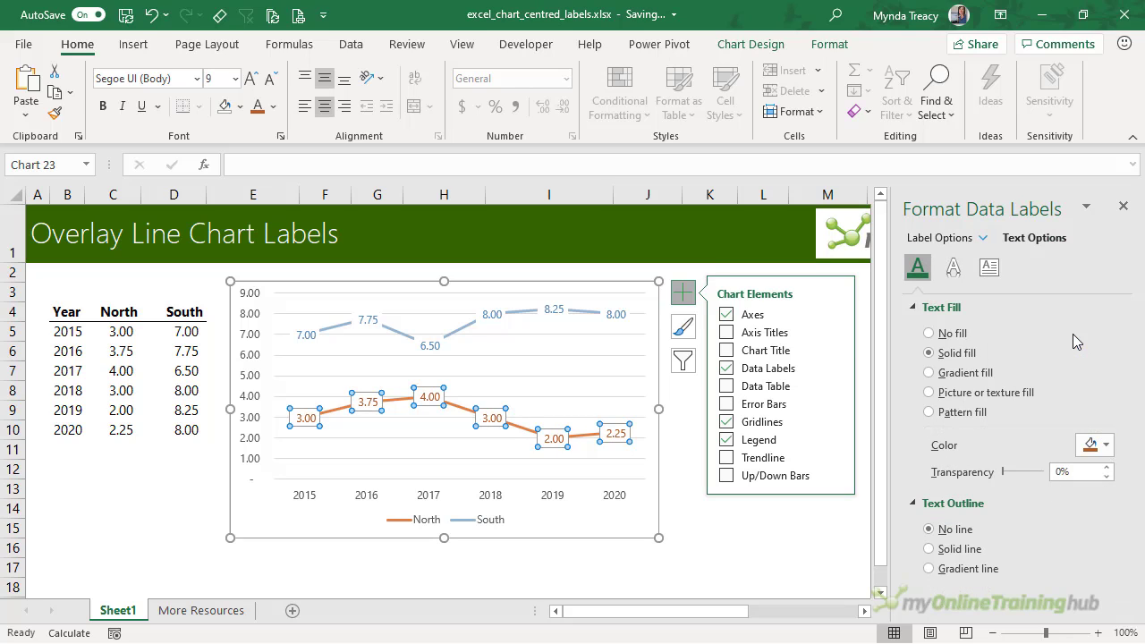
{"action": "left_click", "coordinate": [651, 469]}
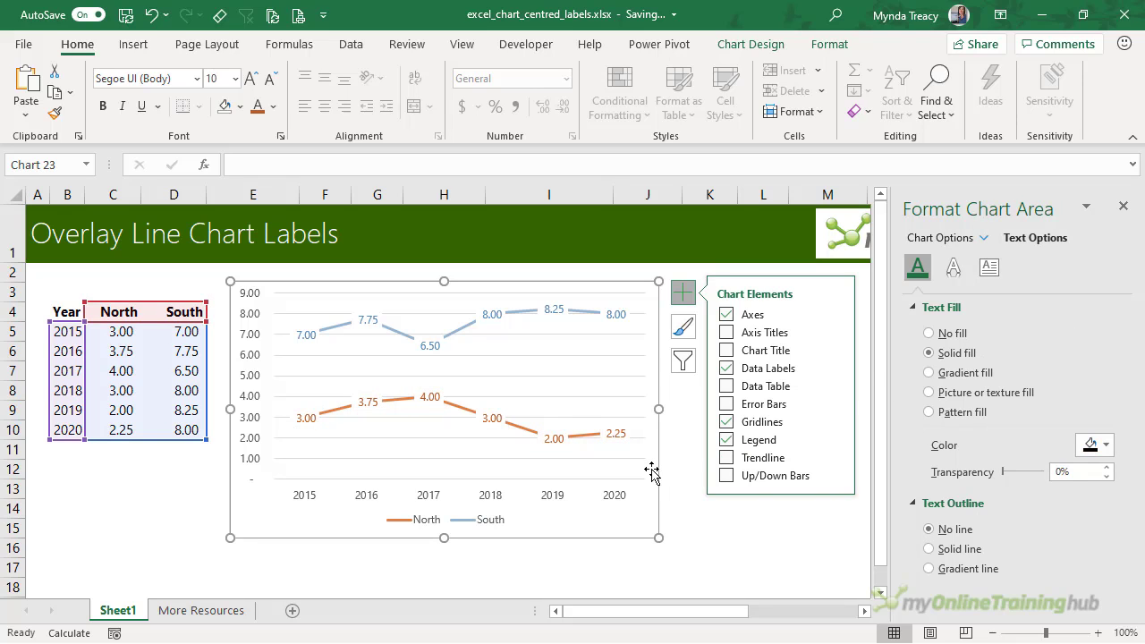
Delete the vertical value axis and then the horizontal gridlines from the chart.
{"action": "left_click", "coordinate": [253, 377]}
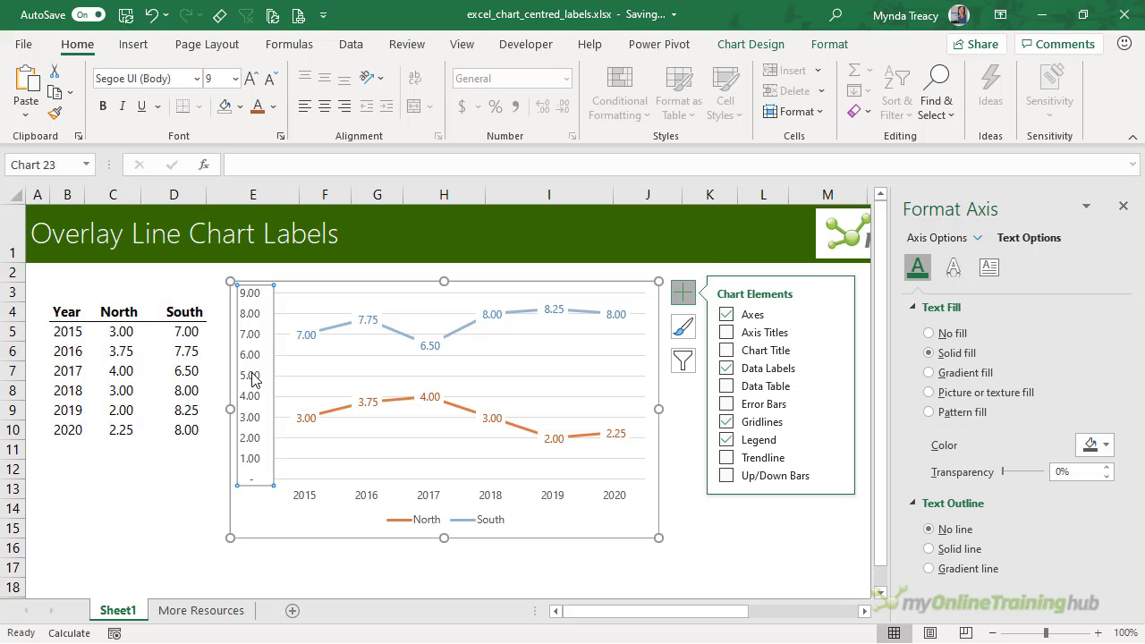
{"action": "key", "text": "Delete"}
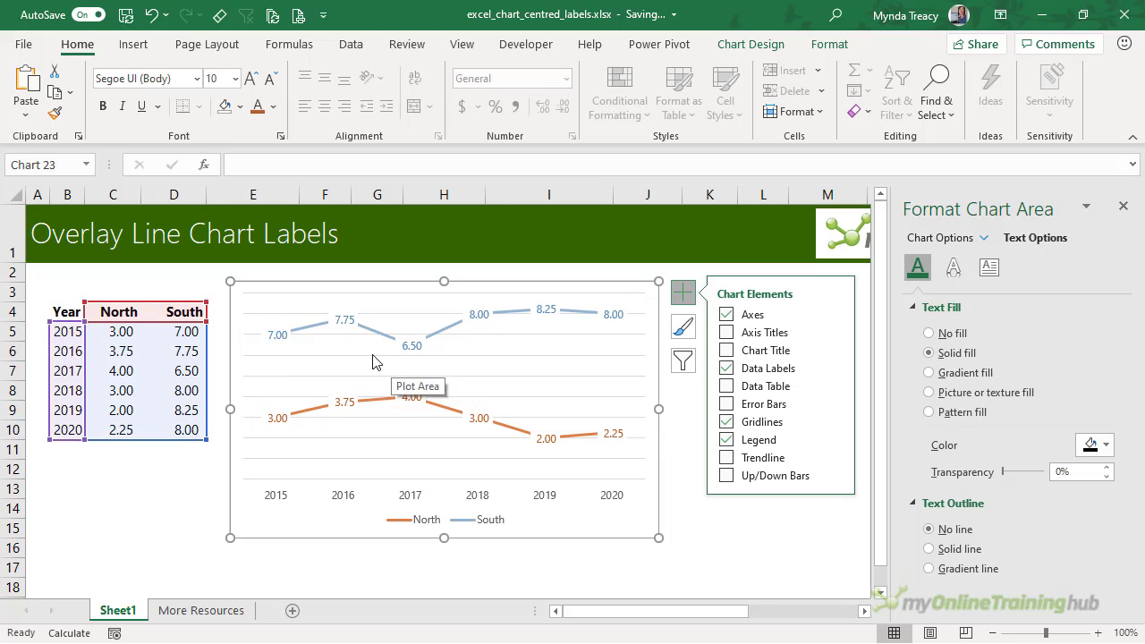
{"action": "left_click", "coordinate": [374, 355]}
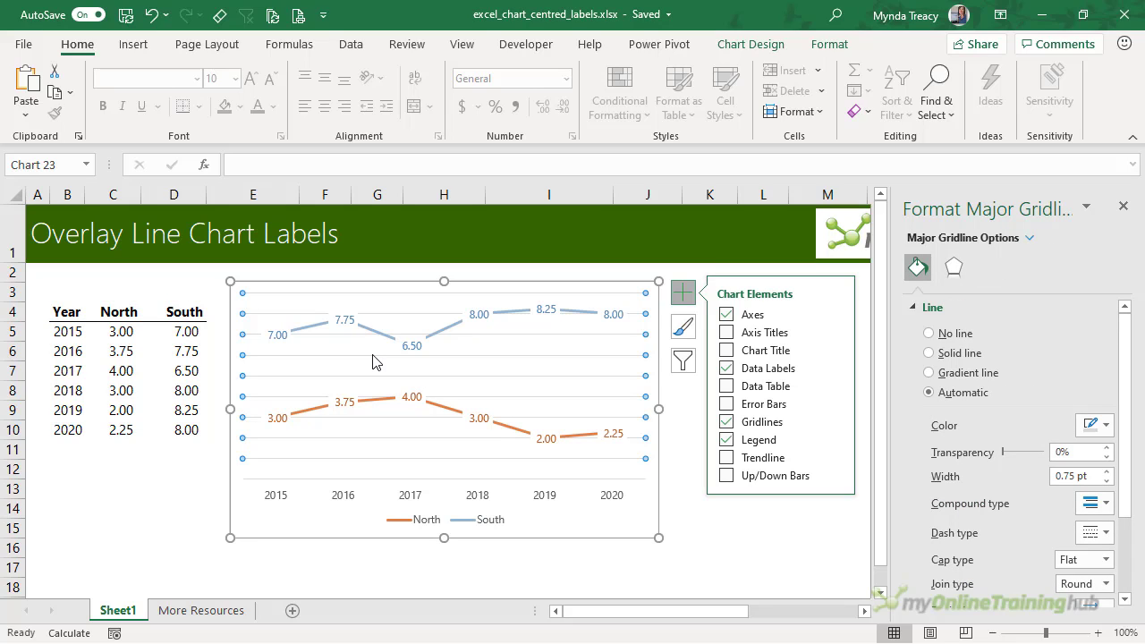
{"action": "key", "text": "Delete"}
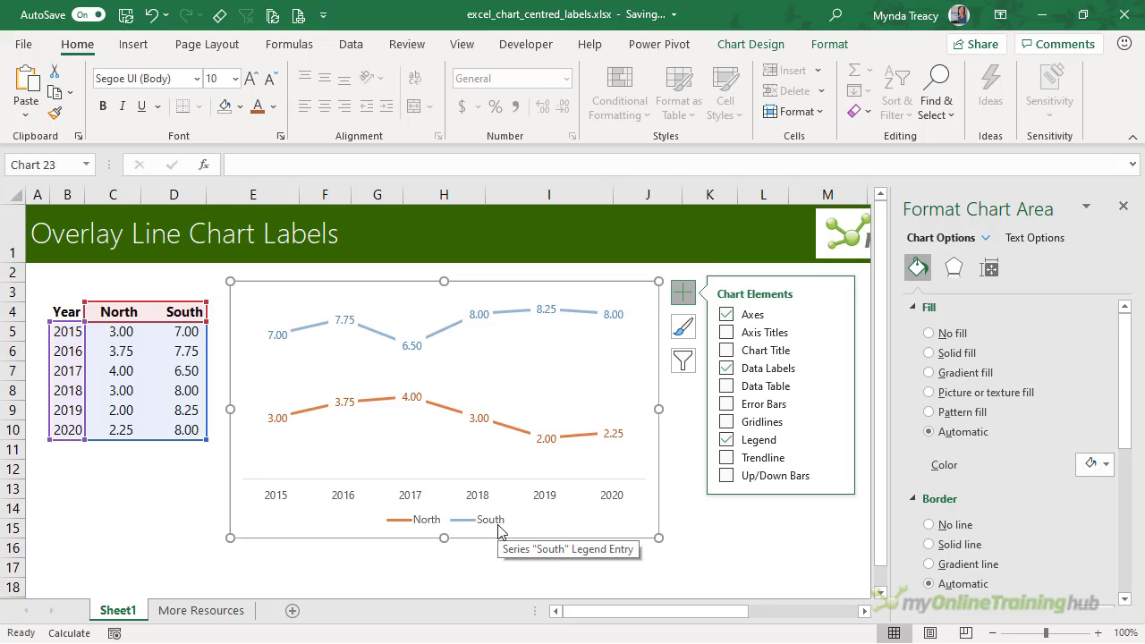
Remove the legend and narrow the plot area to free space at the chart's right side.
{"action": "left_click", "coordinate": [726, 439]}
{"action": "left_click", "coordinate": [597, 398]}
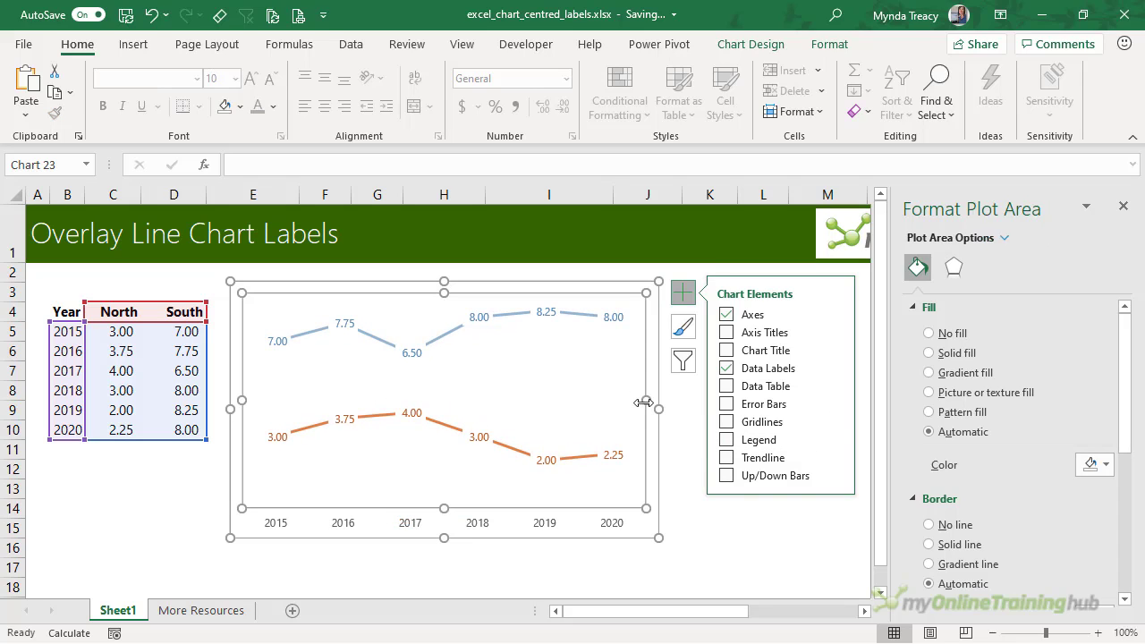
{"action": "left_click_drag", "start_coordinate": [610, 402], "coordinate": [611, 402]}
{"action": "left_click", "coordinate": [625, 328]}
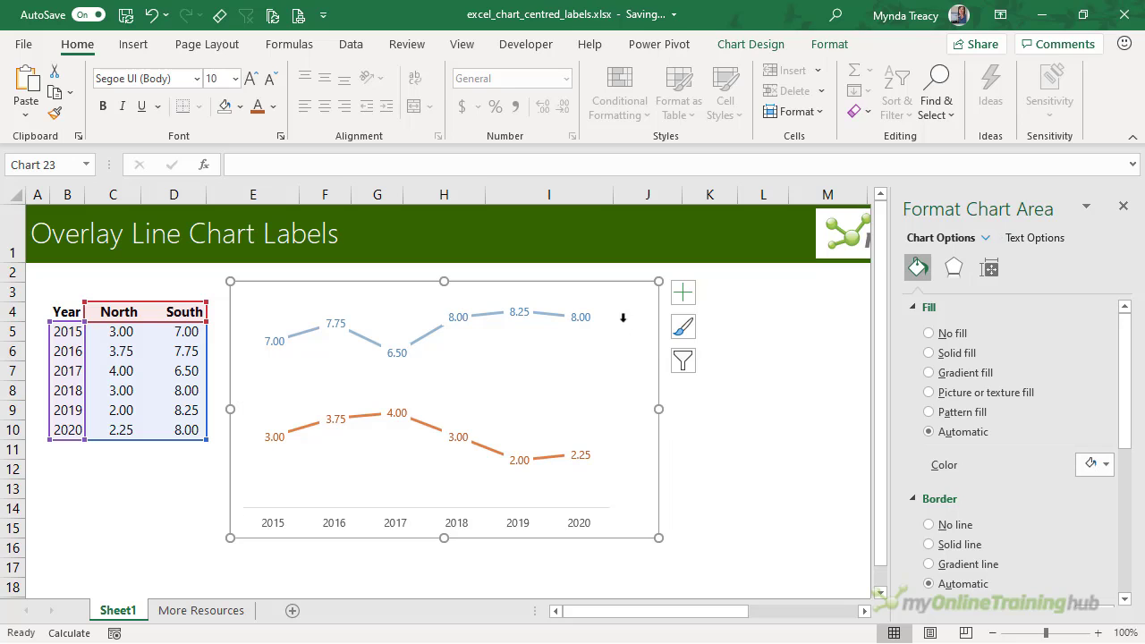
{"action": "left_click", "coordinate": [133, 44]}
Draw a text box at the end of the blue South line.
{"action": "left_click", "coordinate": [219, 105]}
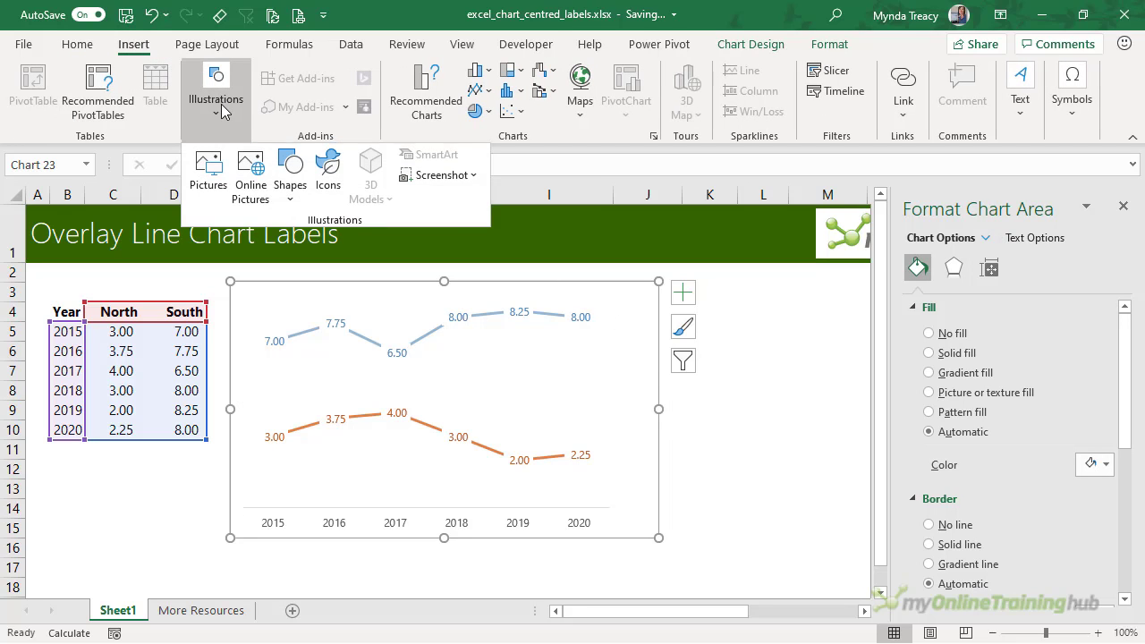
{"action": "left_click", "coordinate": [292, 189]}
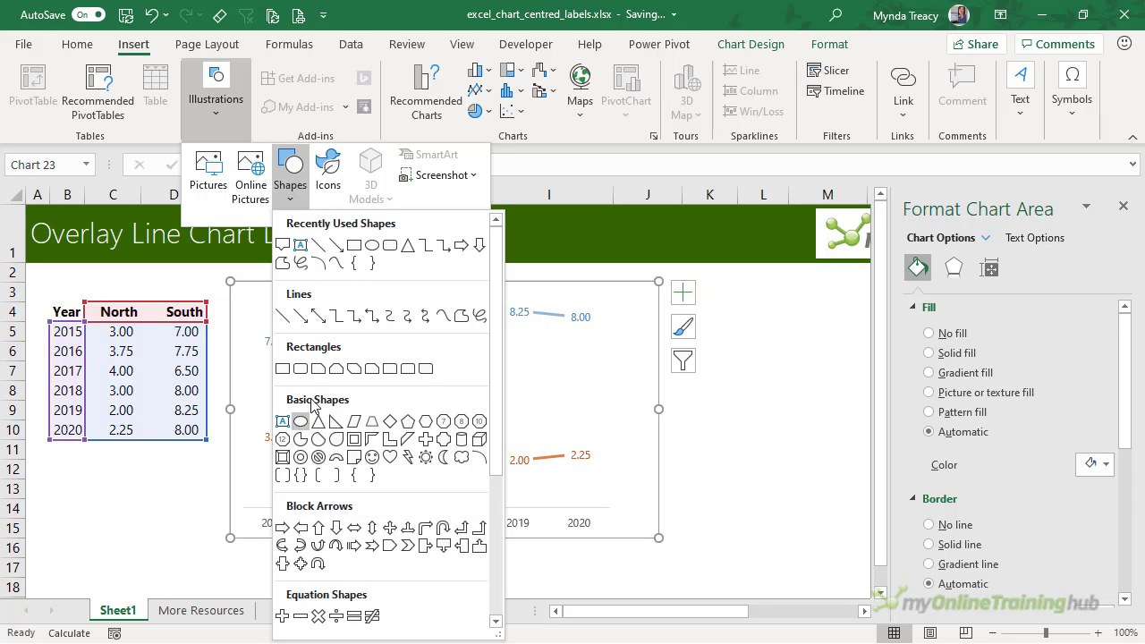
{"action": "left_click", "coordinate": [301, 247]}
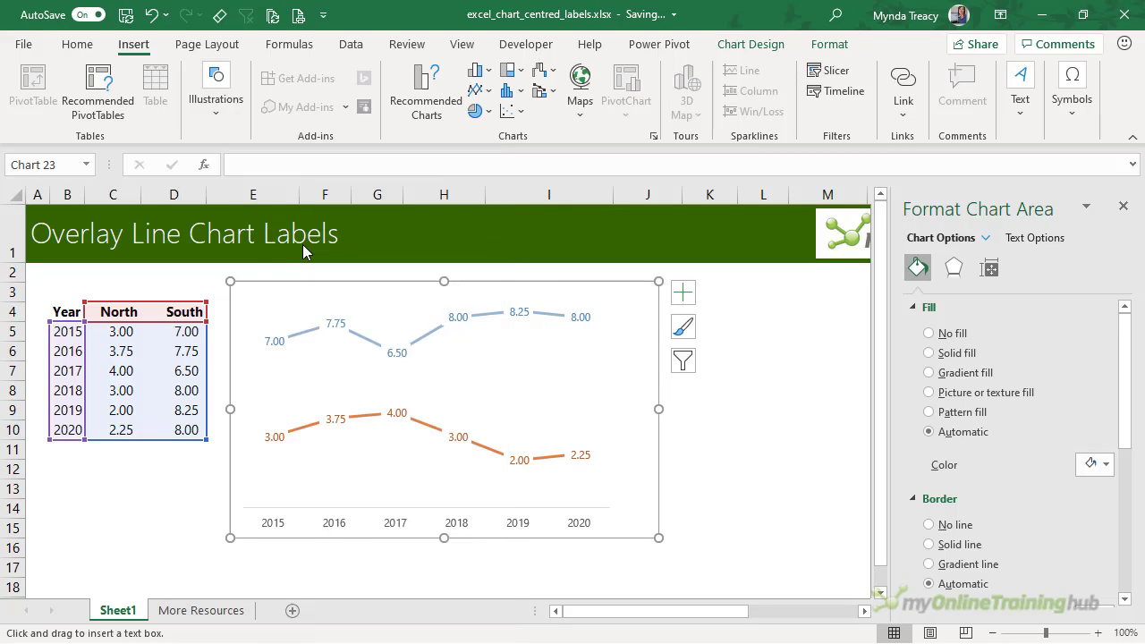
{"action": "left_click_drag", "start_coordinate": [595, 304], "coordinate": [657, 327]}
Type 'South' in the text box and colour it blue to match its line.
{"action": "type", "text": "South"}
{"action": "key", "text": "ctrl+a"}
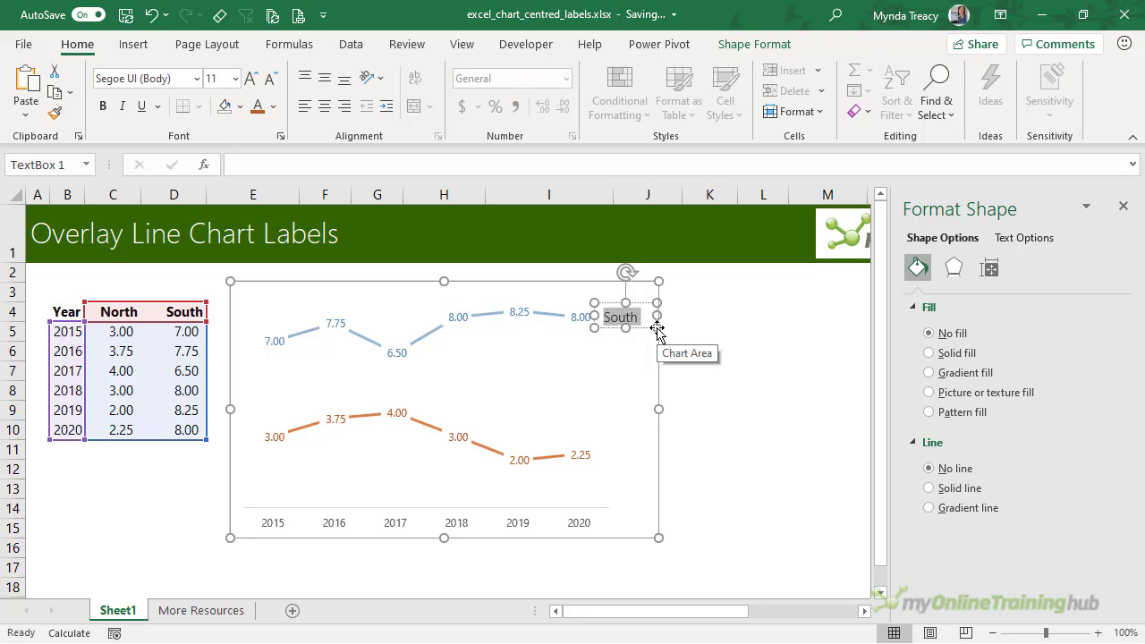
{"action": "left_click", "coordinate": [273, 107]}
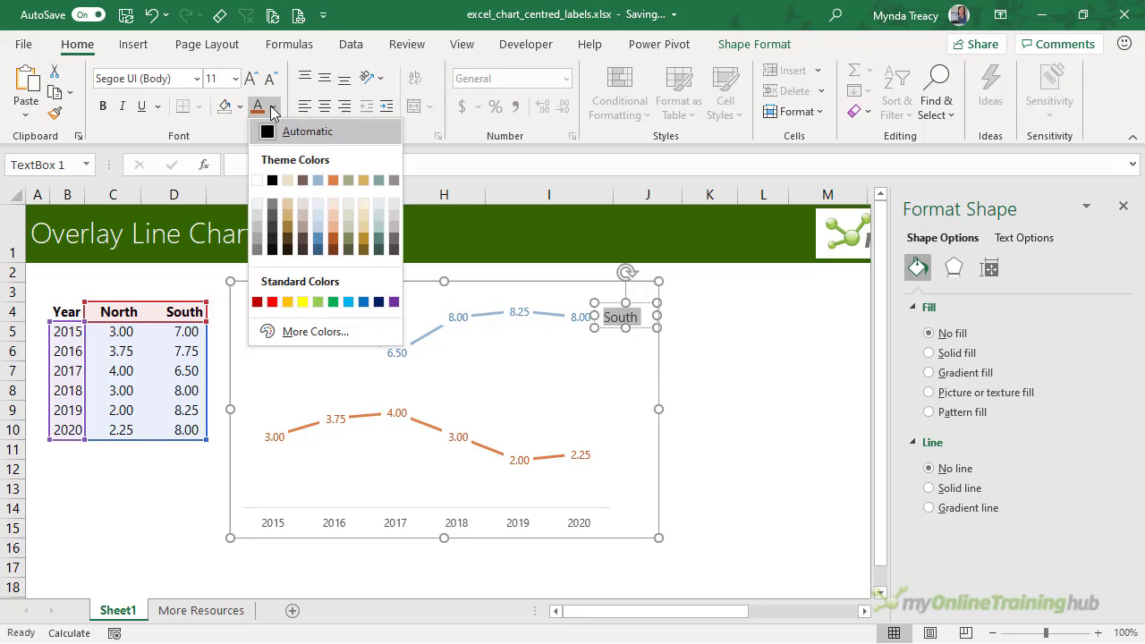
{"action": "left_click", "coordinate": [318, 242]}
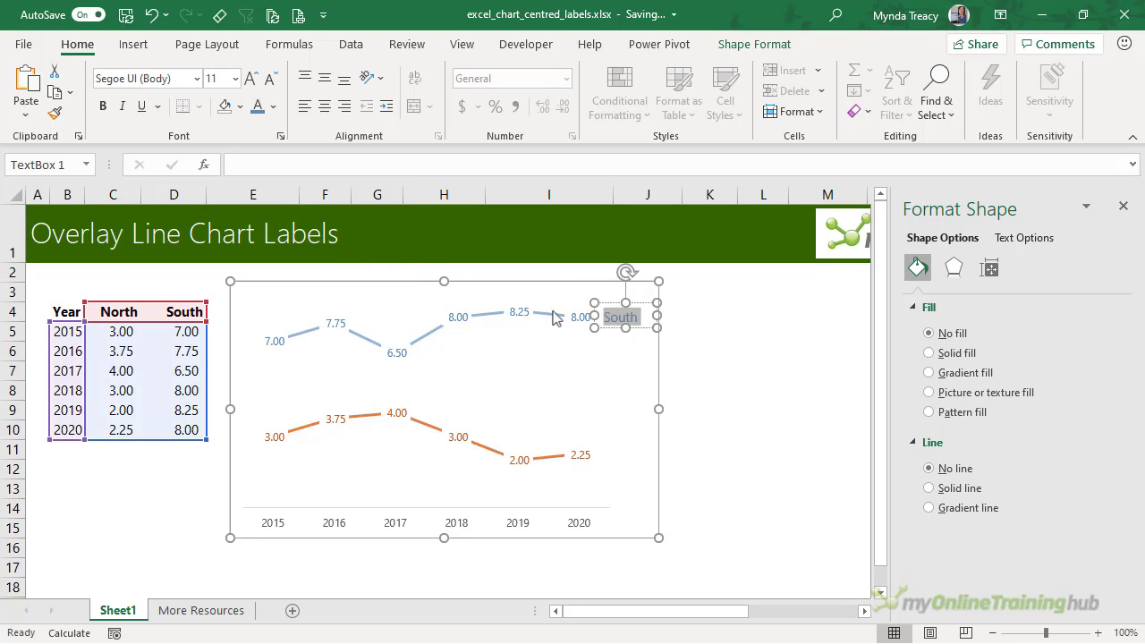
Set the South text box to No Fill and No Outline.
{"action": "left_click", "coordinate": [743, 336]}
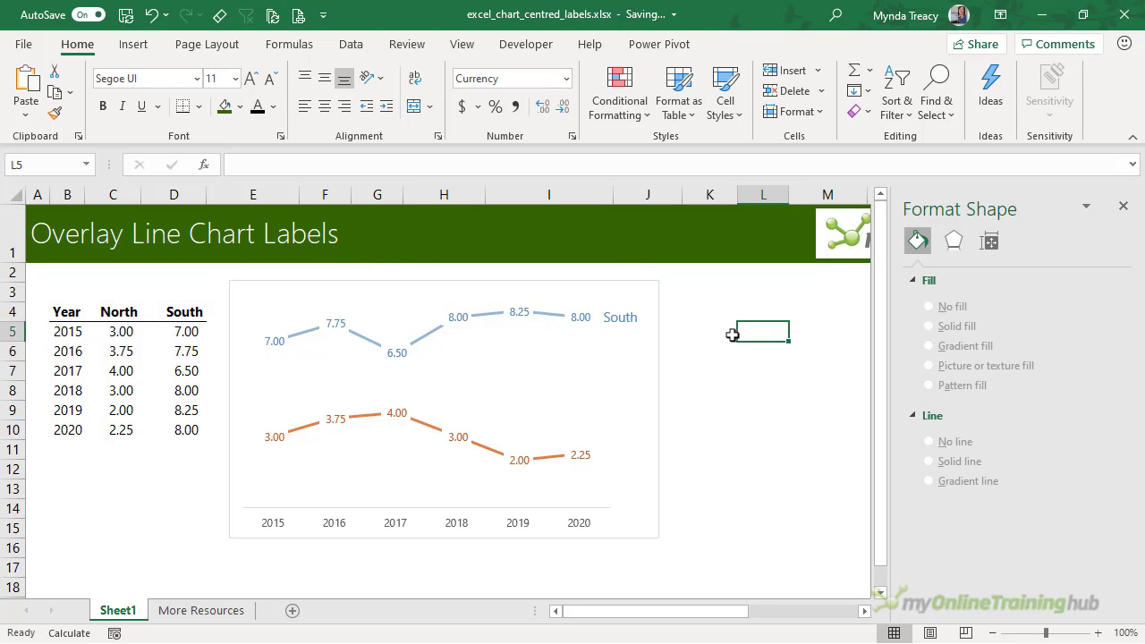
{"action": "left_click", "coordinate": [638, 326]}
{"action": "left_click", "coordinate": [638, 327]}
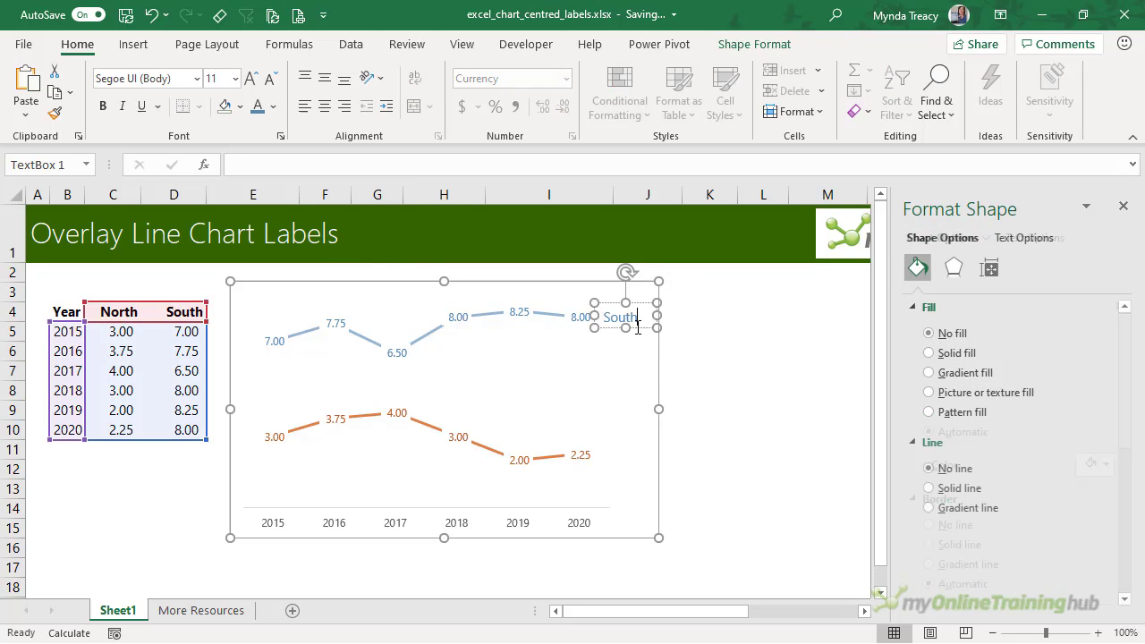
{"action": "left_click", "coordinate": [737, 44]}
{"action": "left_click", "coordinate": [475, 71]}
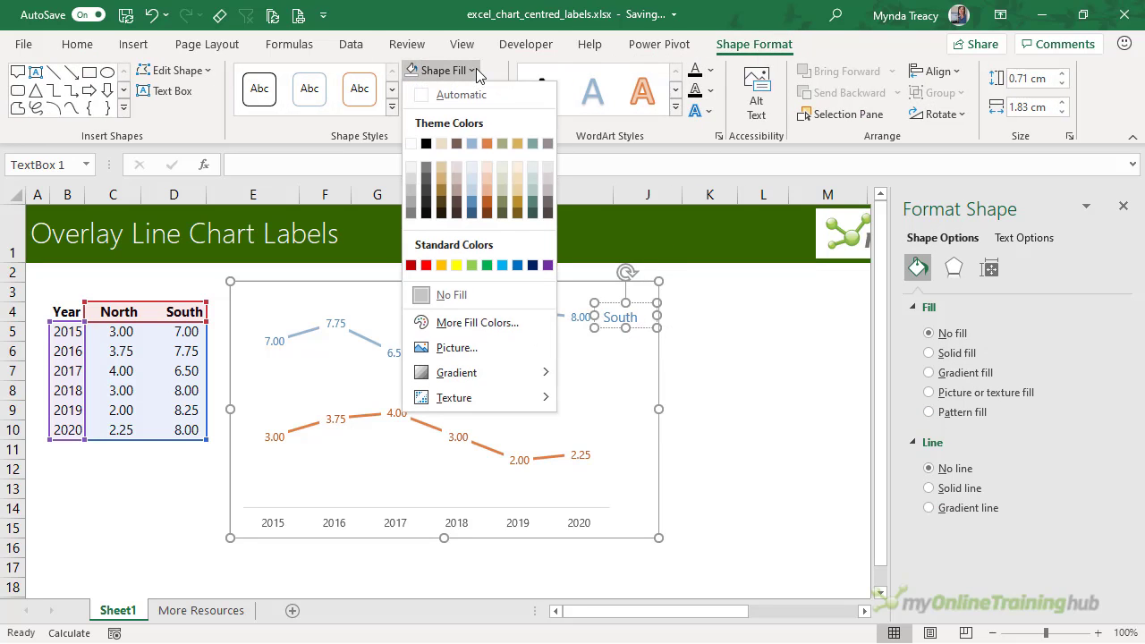
{"action": "left_click", "coordinate": [435, 293]}
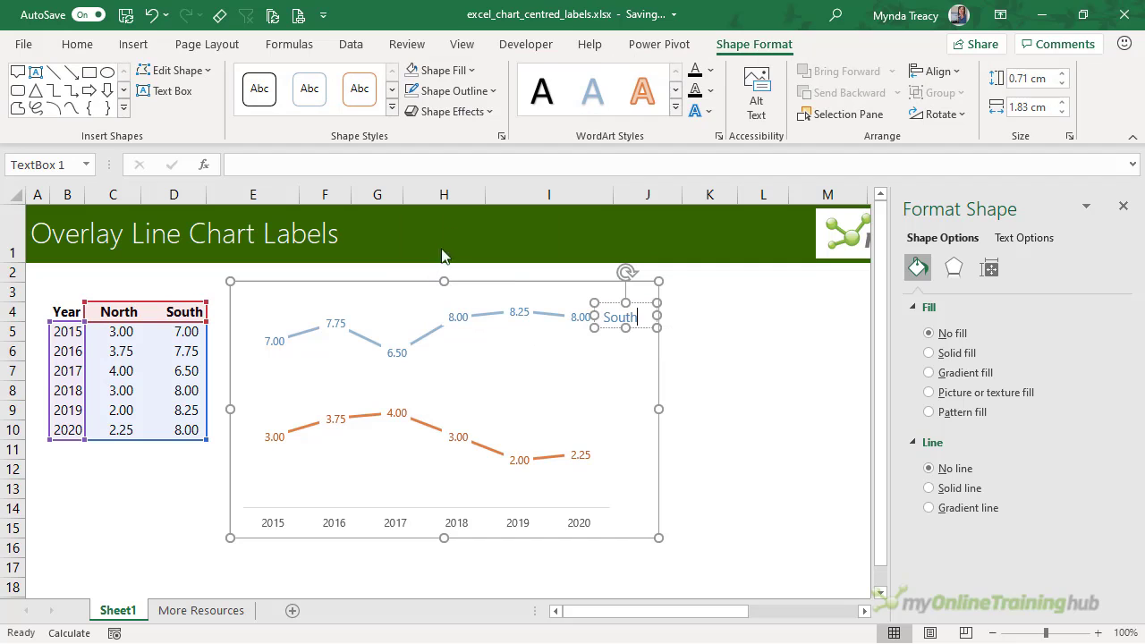
{"action": "left_click", "coordinate": [491, 90]}
{"action": "left_click", "coordinate": [426, 316]}
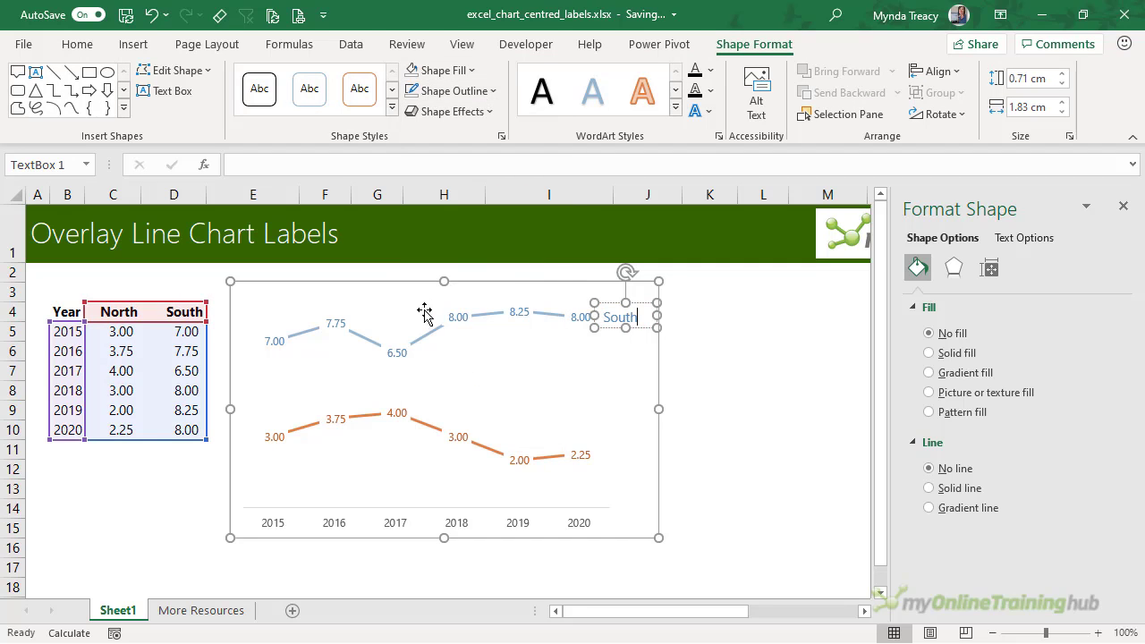
{"action": "left_click", "coordinate": [721, 332]}
{"action": "left_click", "coordinate": [640, 324]}
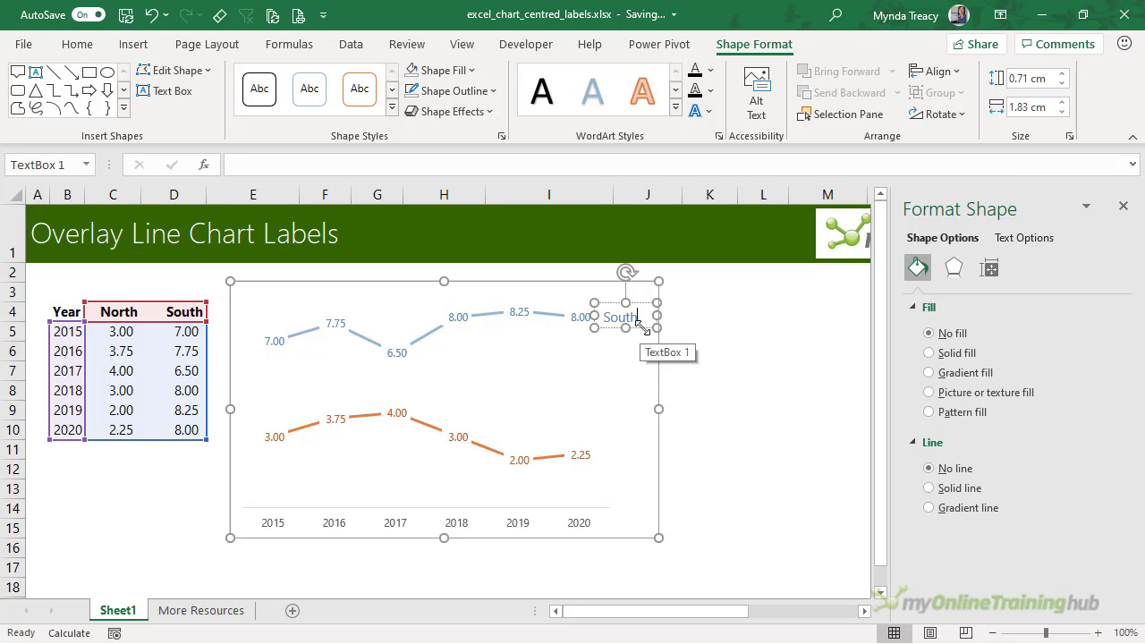
Copy the South text box straight down to the end of the orange line.
{"action": "key", "text": "ctrl"}
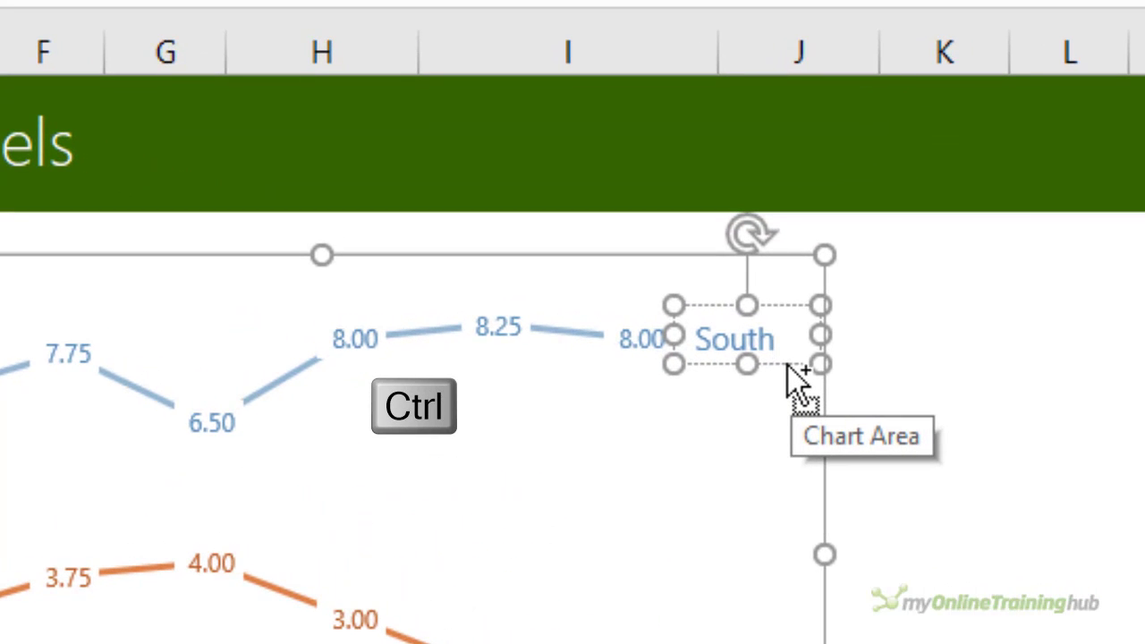
{"action": "key", "text": "shift"}
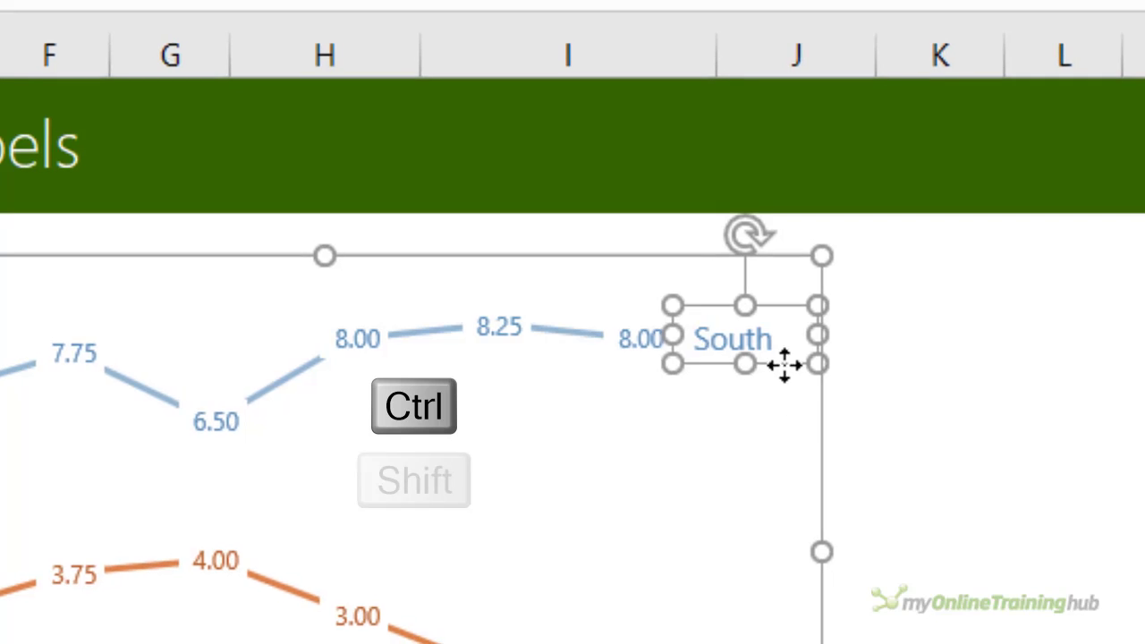
{"action": "left_click_drag", "start_coordinate": [784, 365], "coordinate": [805, 643]}
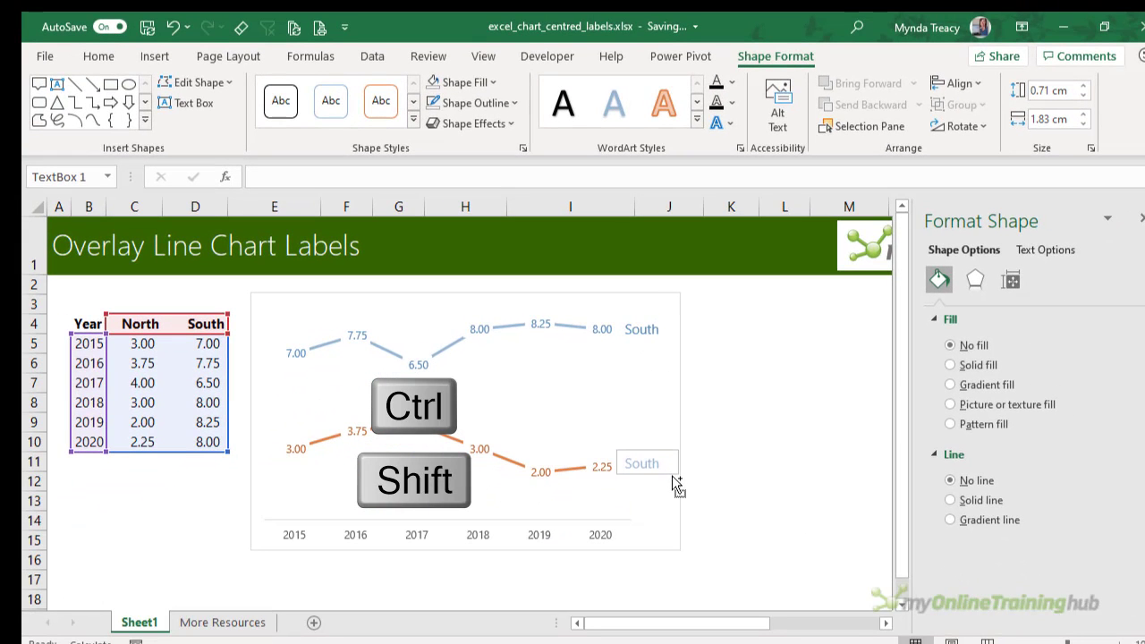
{"action": "left_click_drag", "start_coordinate": [673, 475], "coordinate": [672, 478]}
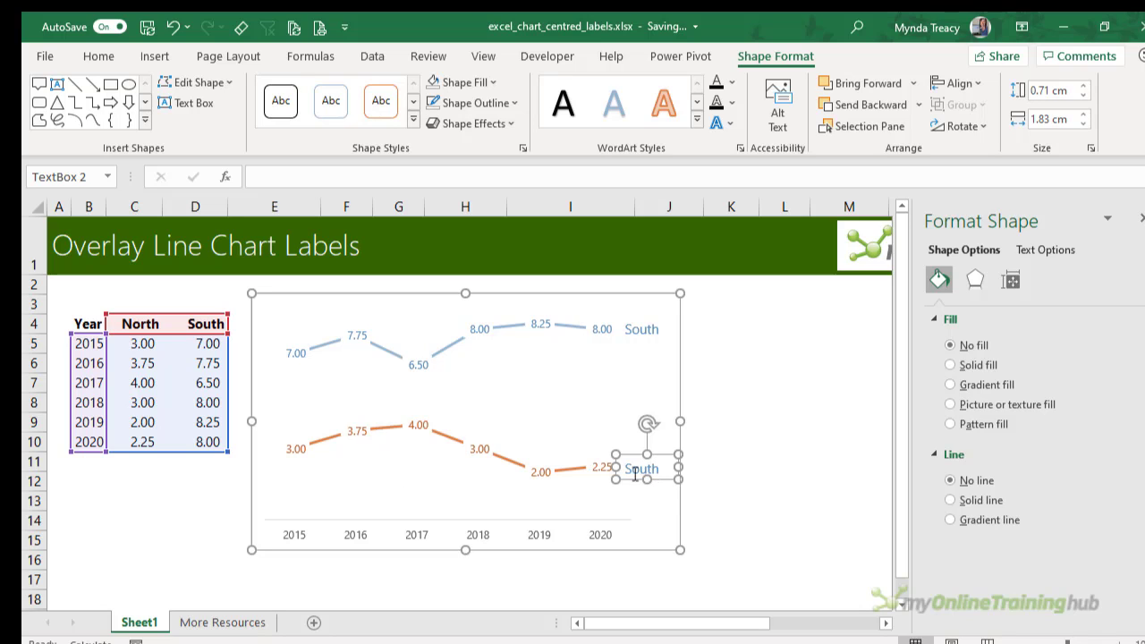
Change the copied label's text to 'North' and colour it orange.
{"action": "left_click_drag", "start_coordinate": [625, 469], "coordinate": [667, 469]}
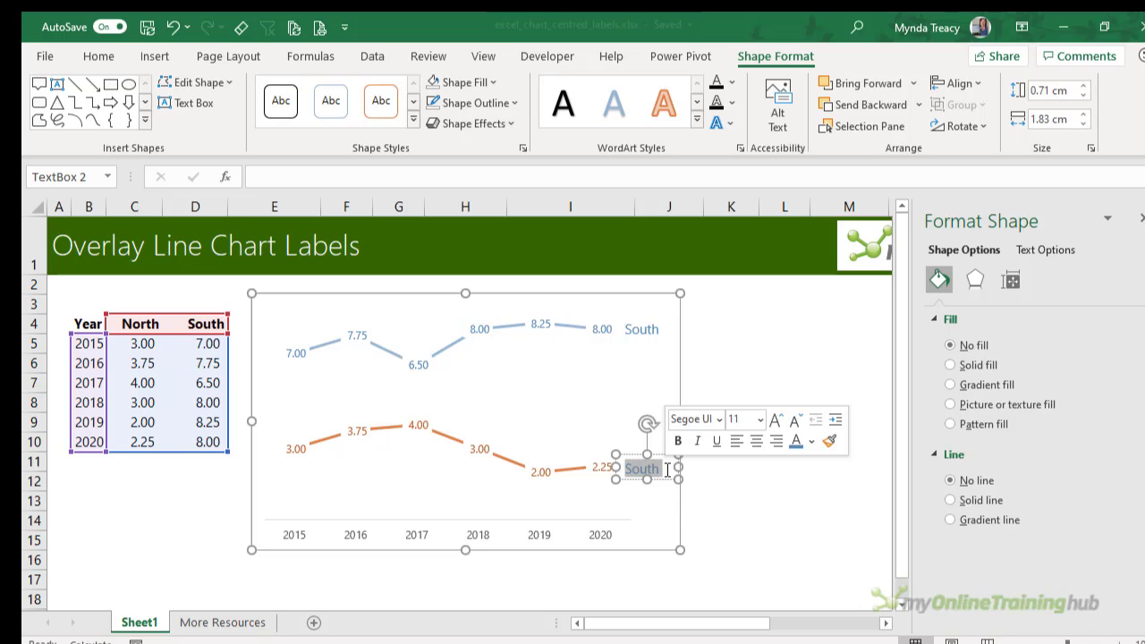
{"action": "type", "text": "North"}
{"action": "key", "text": "shift+Home"}
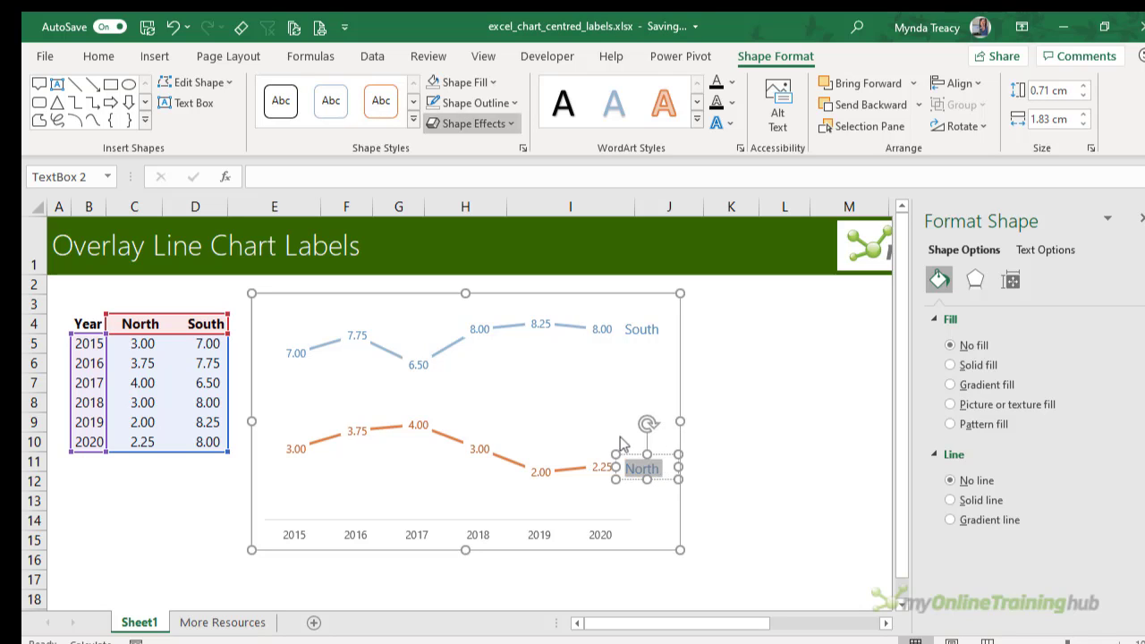
{"action": "left_click", "coordinate": [97, 55]}
{"action": "left_click", "coordinate": [294, 118]}
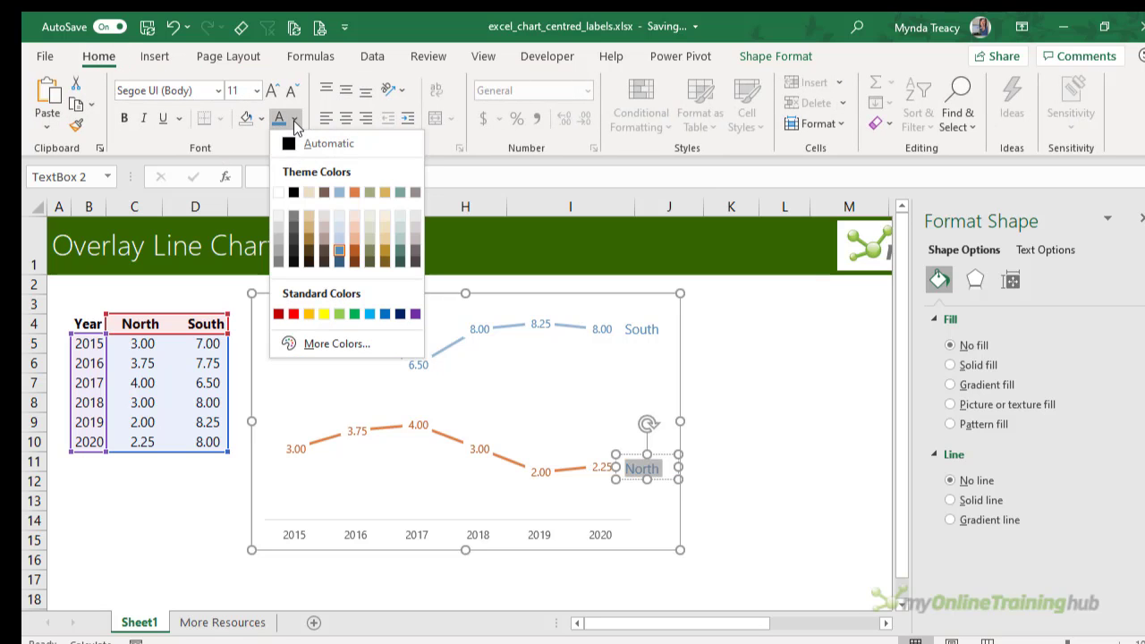
{"action": "left_click", "coordinate": [354, 255]}
{"action": "left_click", "coordinate": [879, 386]}
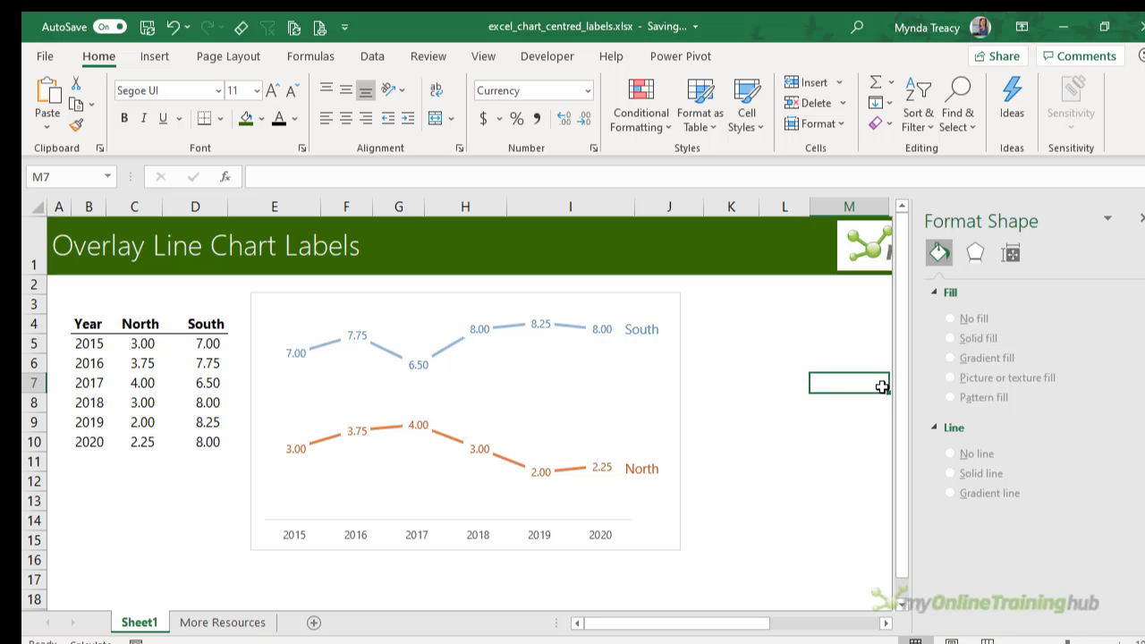
{"action": "key", "text": "Left"}
{"action": "key", "text": "Down"}
{"action": "key", "text": "Down"}
{"action": "key", "text": "Down"}
{"action": "key", "text": "Down"}
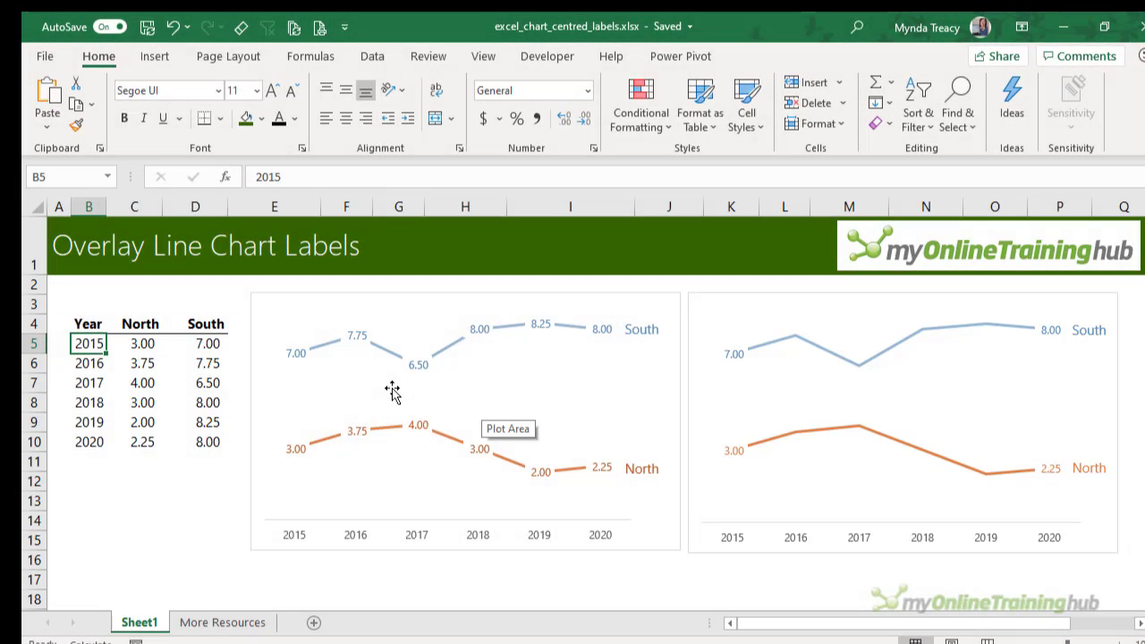
Delete the 7.75 and 6.50 data labels from the South line.
{"action": "left_click", "coordinate": [356, 334]}
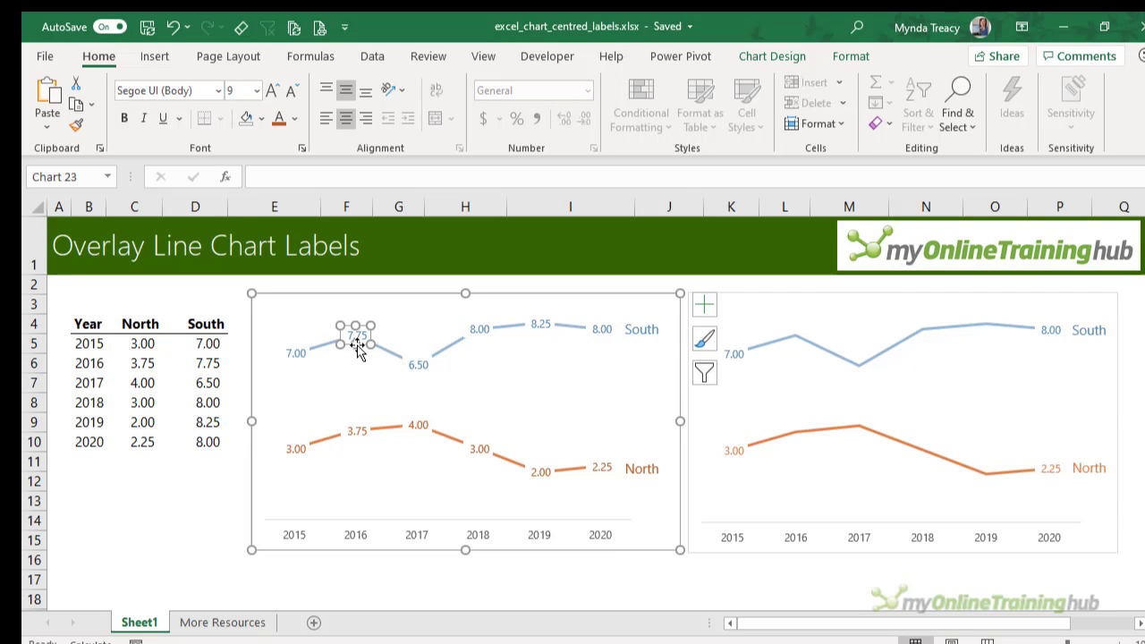
{"action": "key", "text": "Delete"}
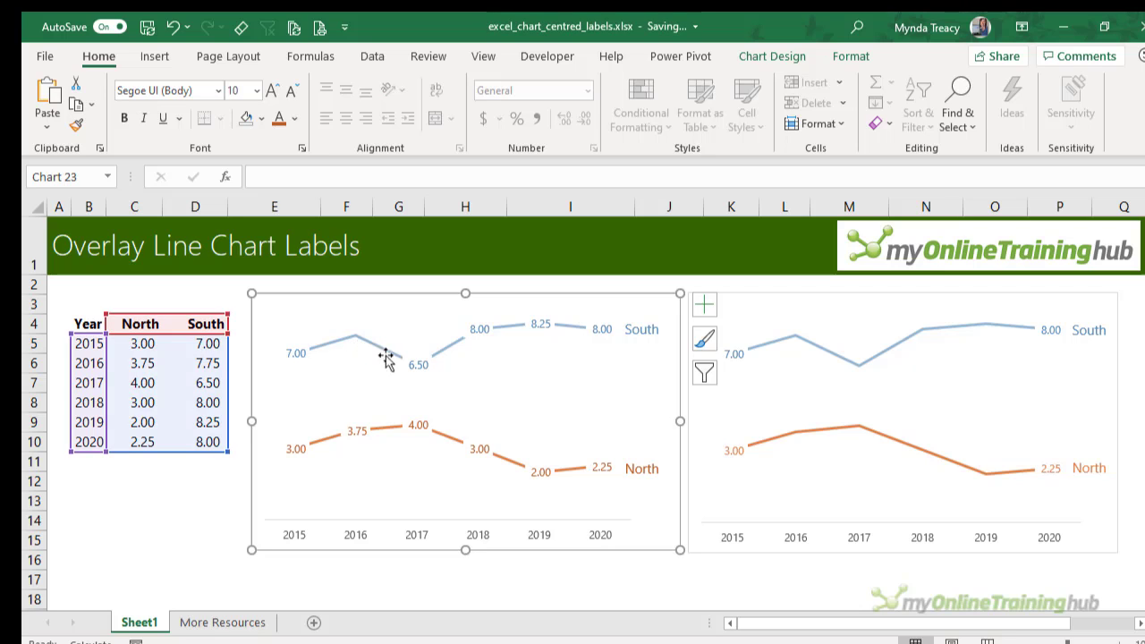
{"action": "left_click", "coordinate": [416, 365]}
{"action": "left_click", "coordinate": [419, 364]}
{"action": "key", "text": "Delete"}
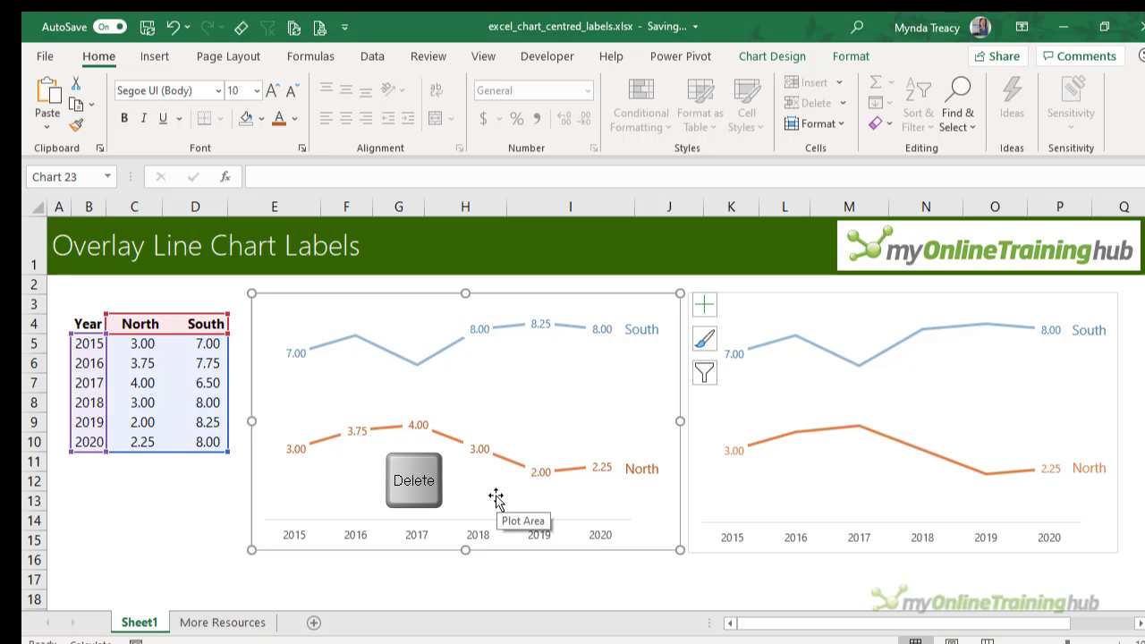